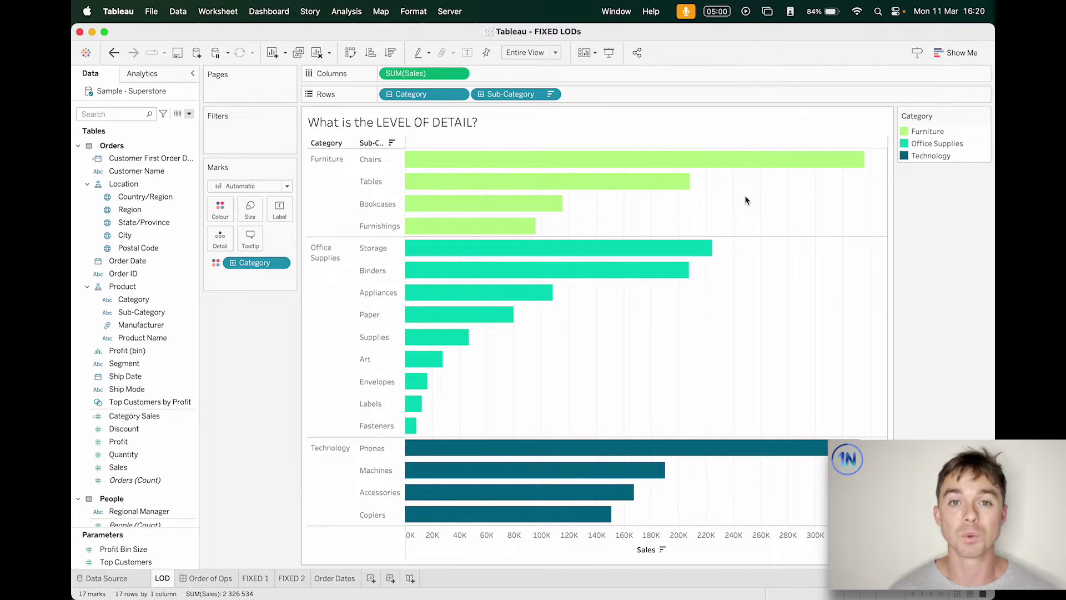
Step: Briefly highlight the Chairs bar, then add Region to Columns before SUM(Sales) for four region panes
click(511, 160)
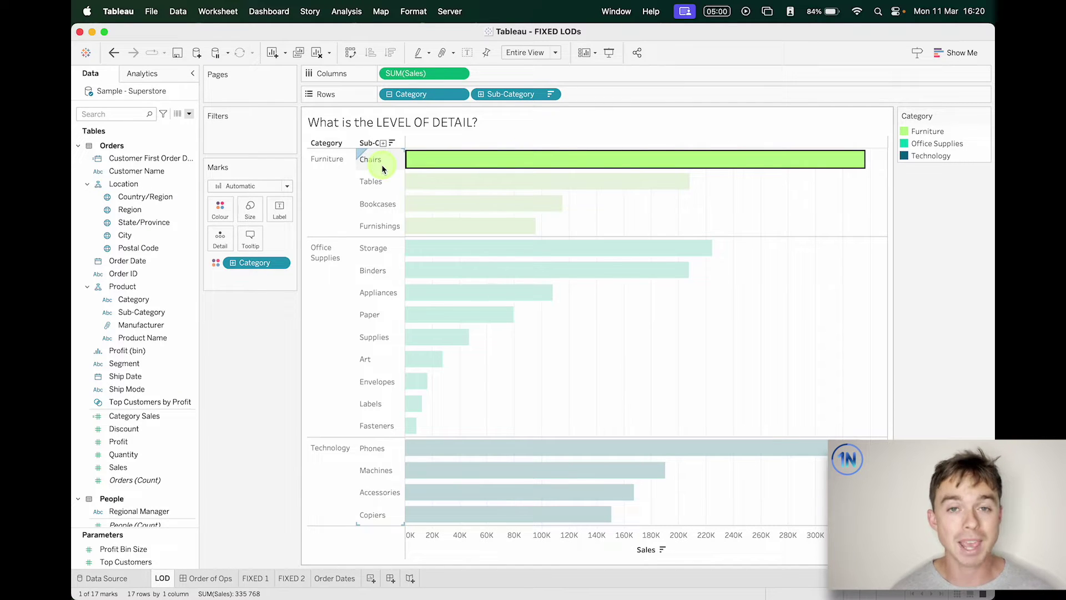
click(847, 189)
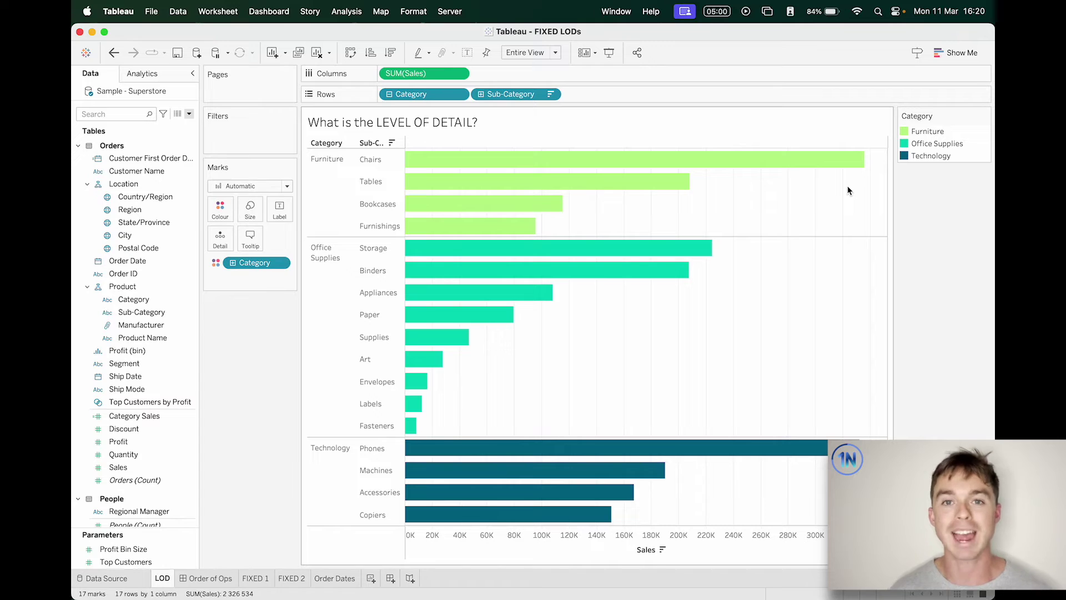
click(132, 211)
drag(133, 213, 373, 122)
drag(384, 78, 383, 76)
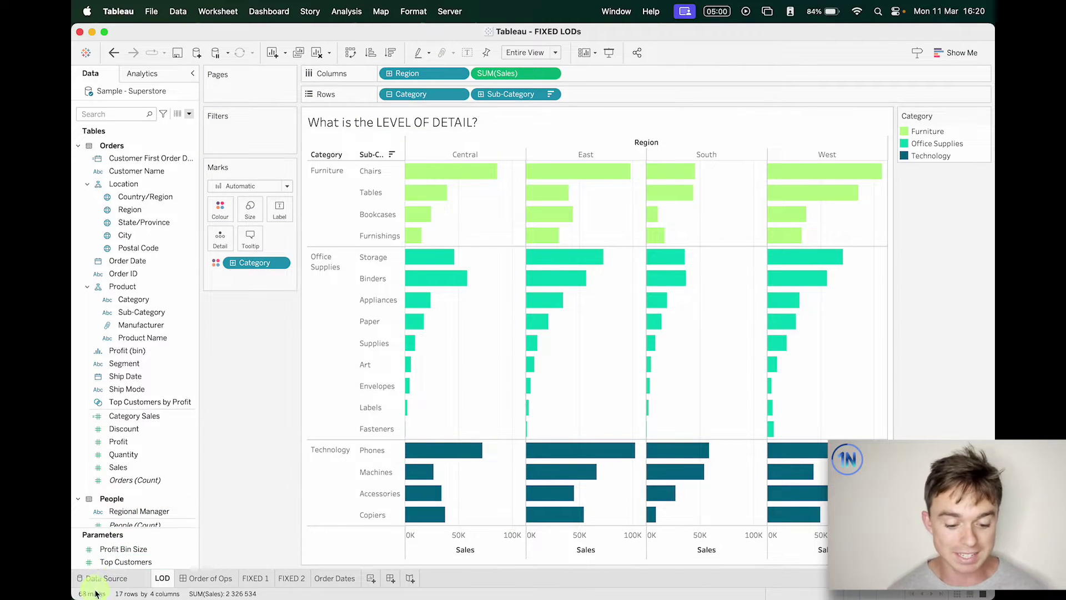
mouse_move(490, 182)
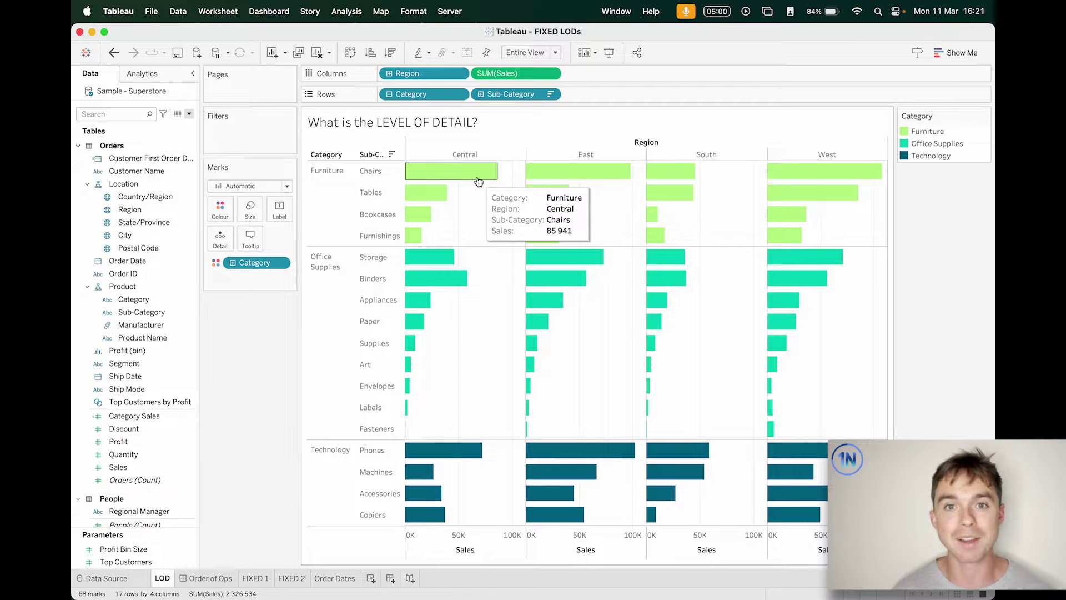
Step: Drop Region from Columns, then briefly annotate the sub-category labels and the Chairs bar
drag(422, 73, 275, 366)
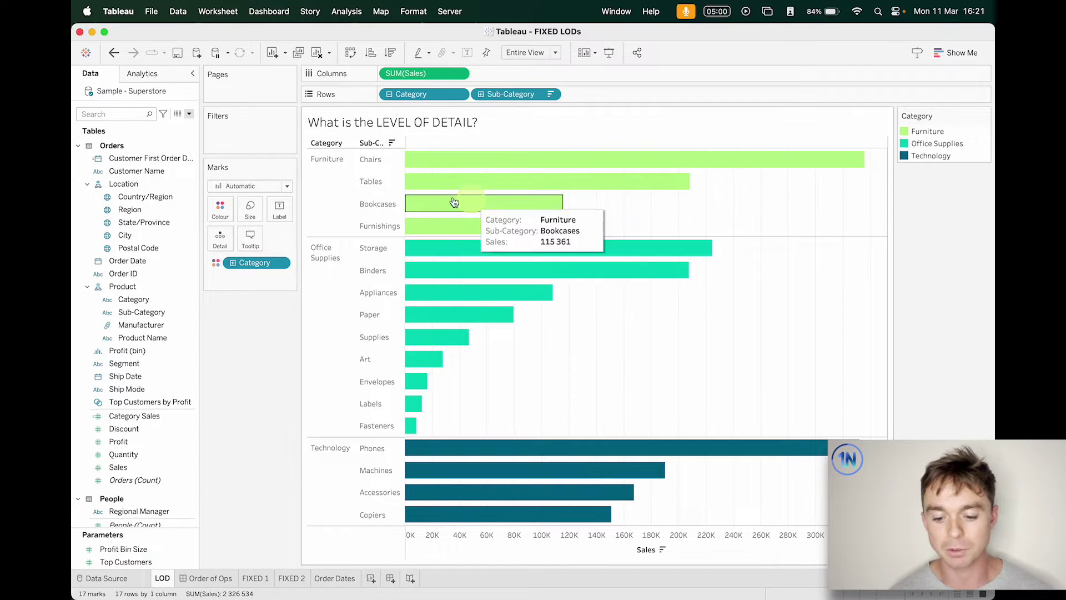
key(ctrl+alt+a)
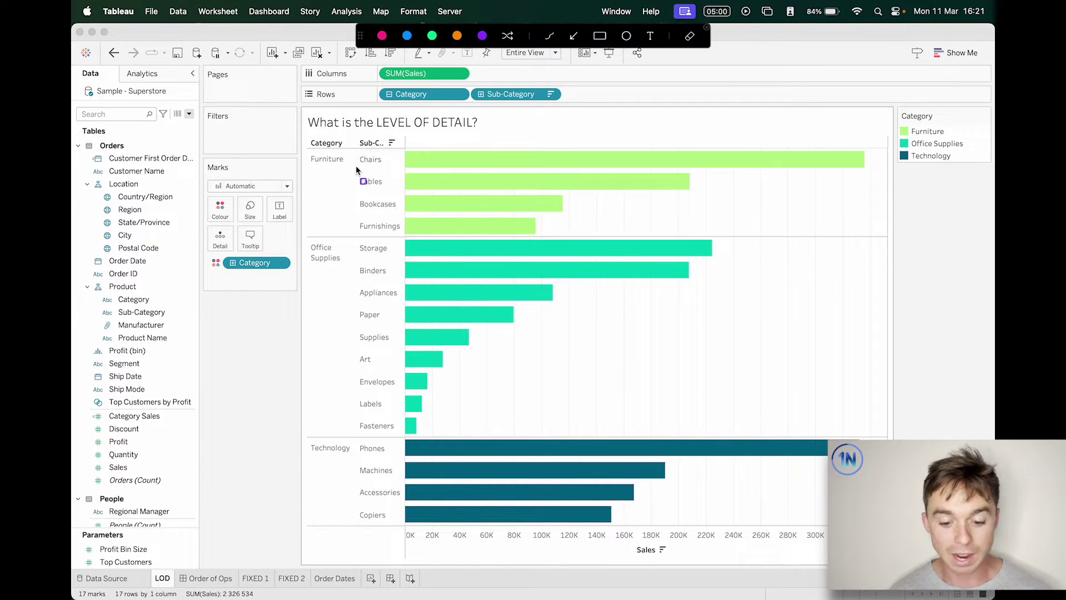
drag(339, 147, 375, 485)
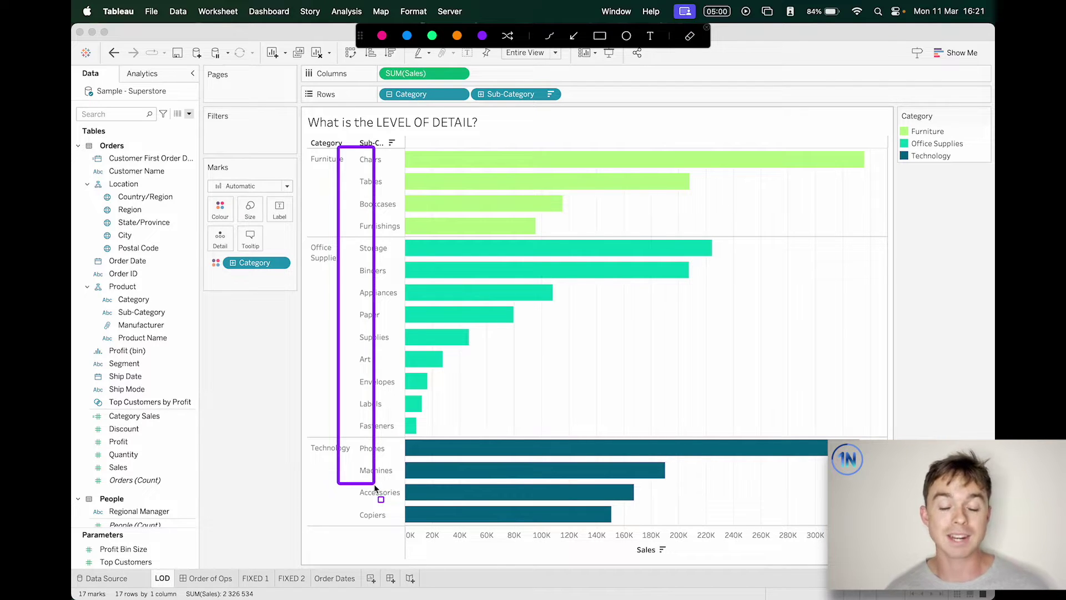
drag(404, 158, 492, 175)
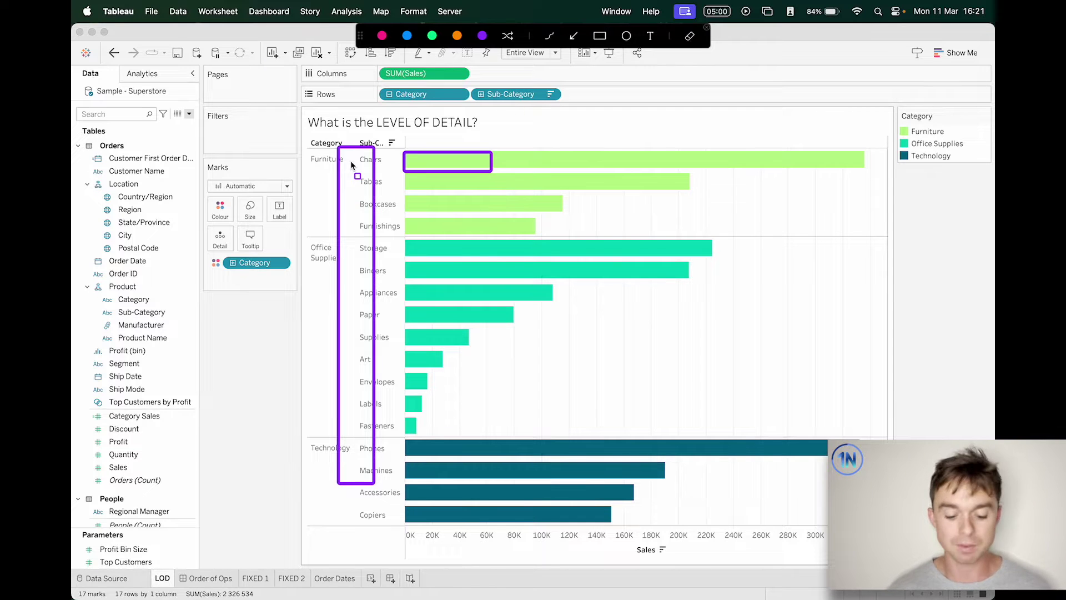
key(Escape)
click(279, 409)
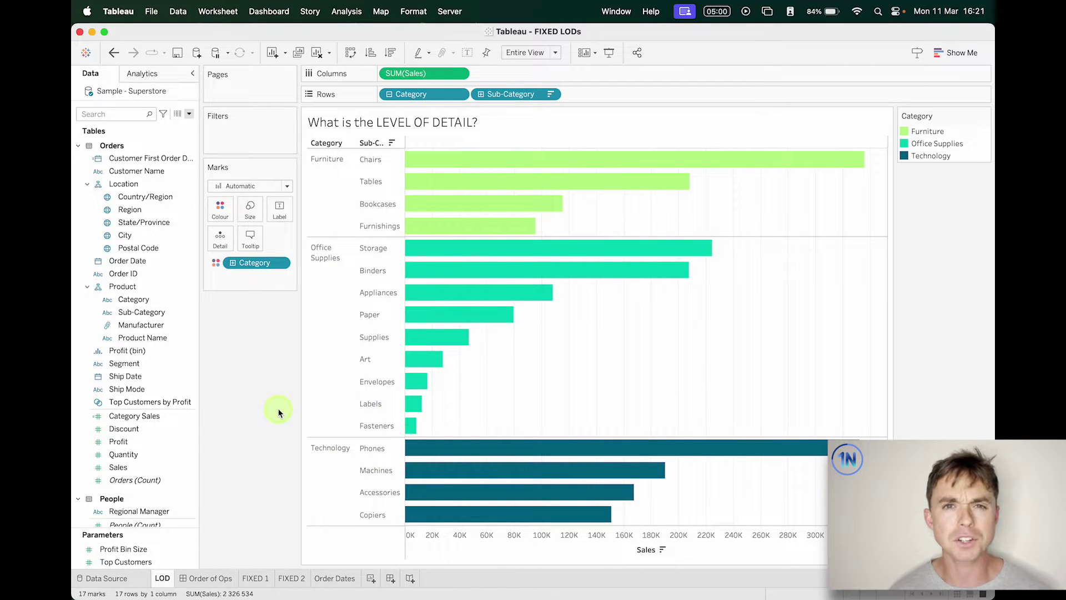
drag(120, 467, 611, 95)
click(645, 94)
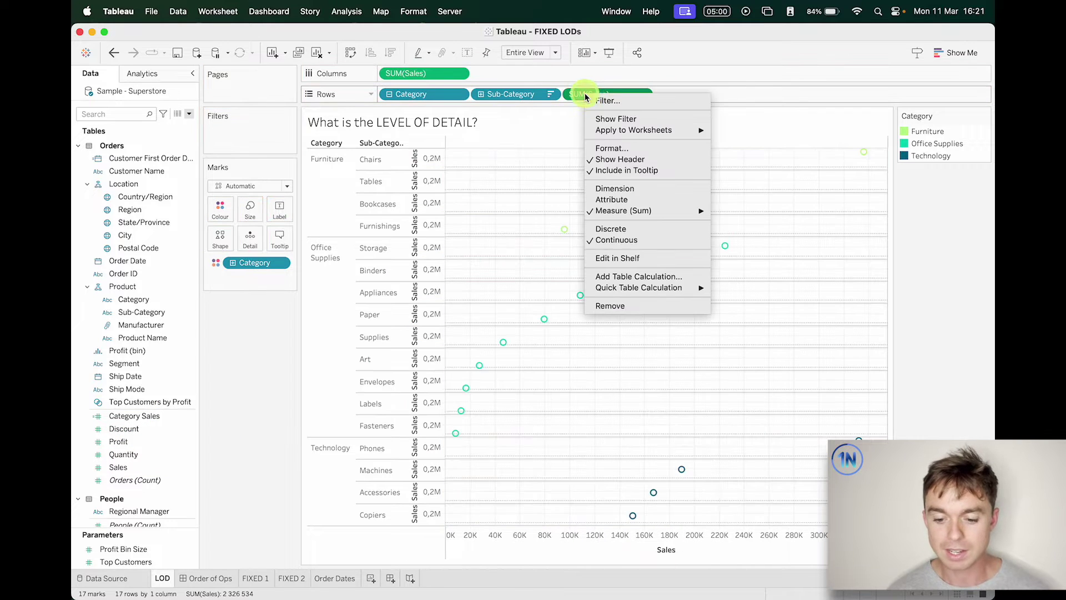
click(626, 229)
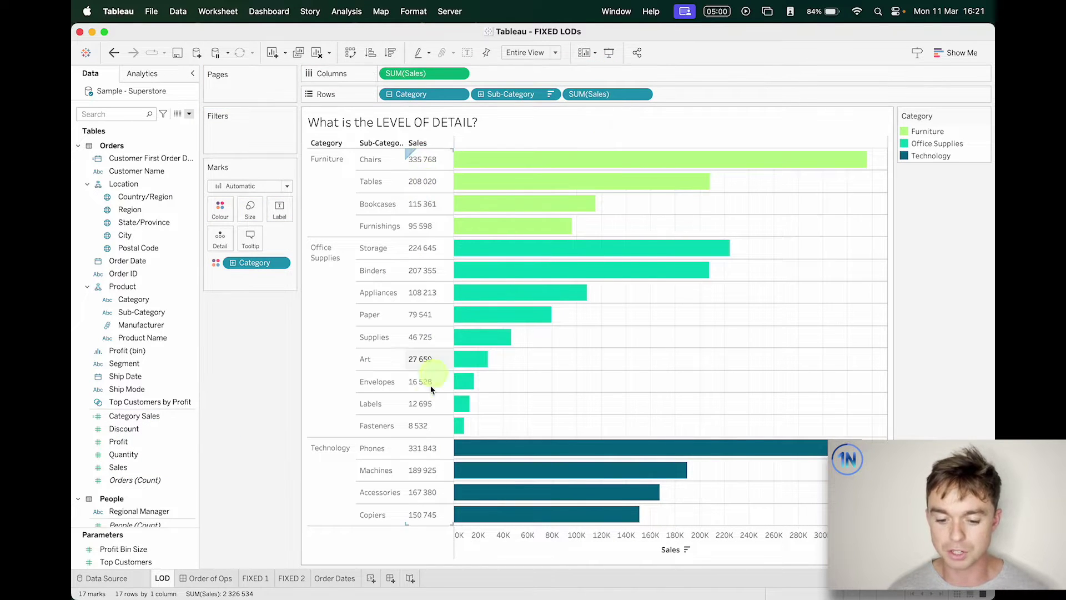
drag(614, 94, 482, 97)
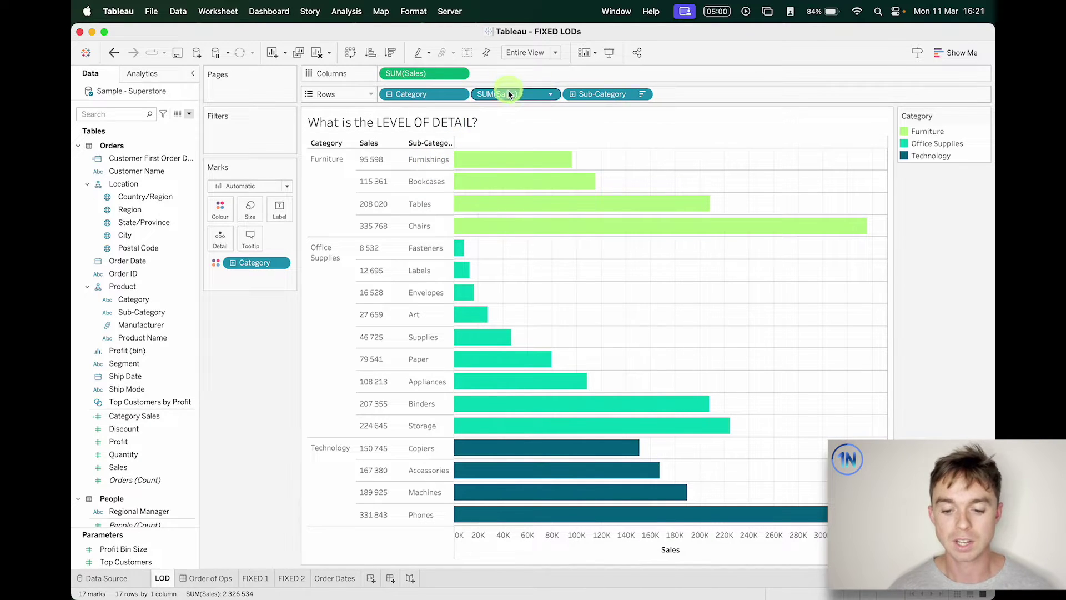
drag(505, 94, 238, 390)
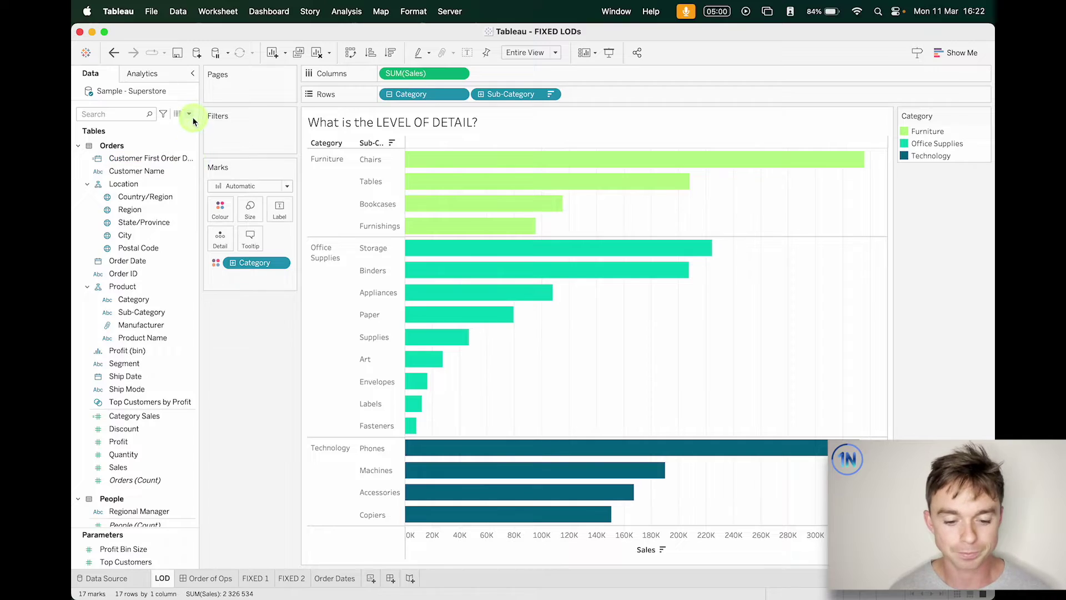
click(189, 114)
Step: Write { FIXED [Category] : SUM([Sales]) } as the Category Sales FIXED formula, leaving a new line below
click(185, 124)
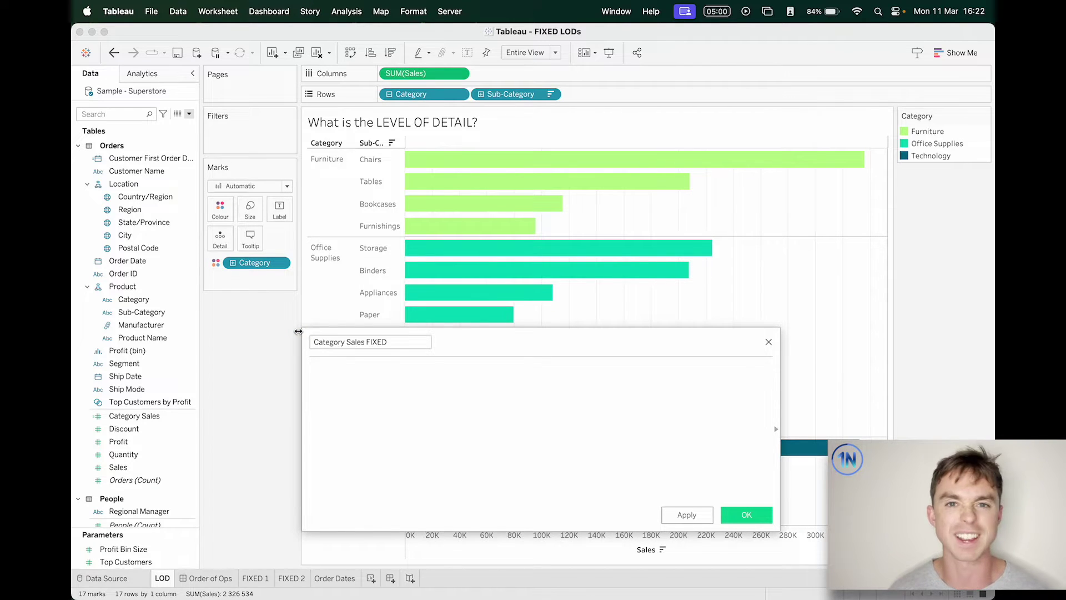
text({ FIXED)
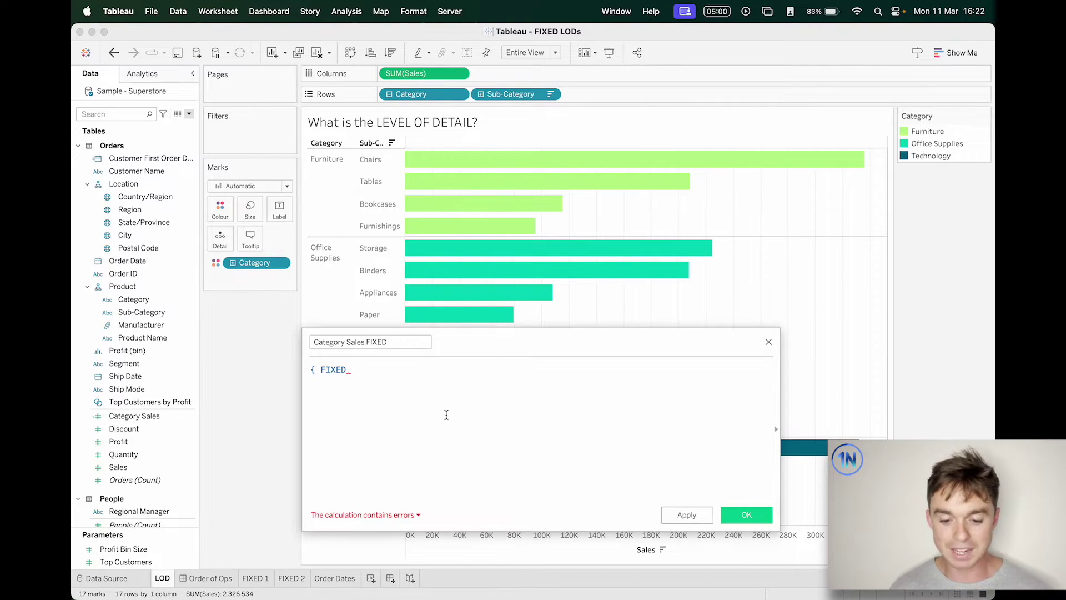
text(Cat)
key(Return)
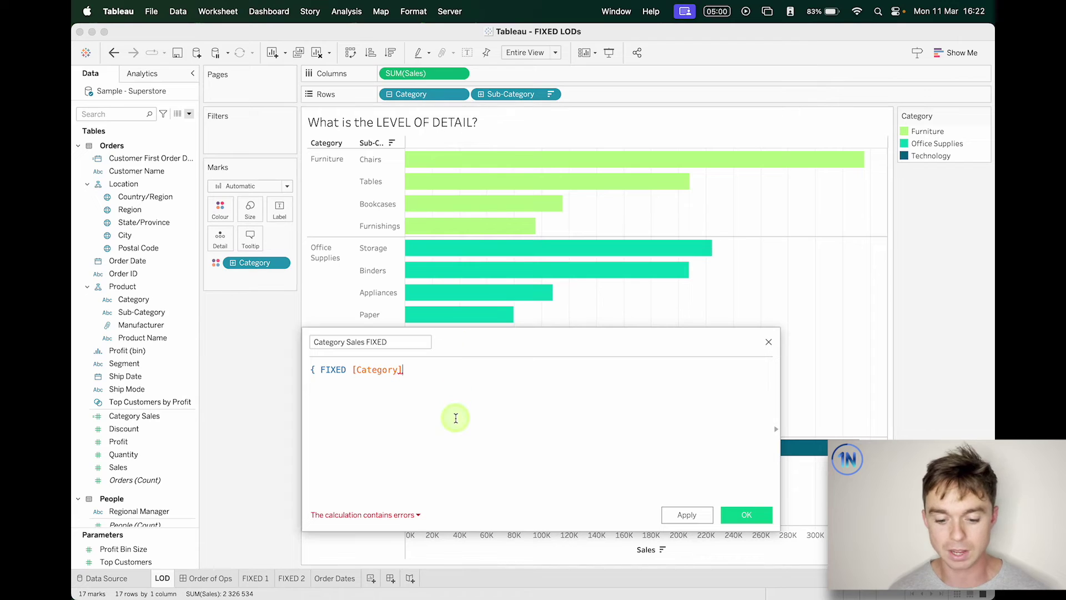
text(: SUM([Sales]))
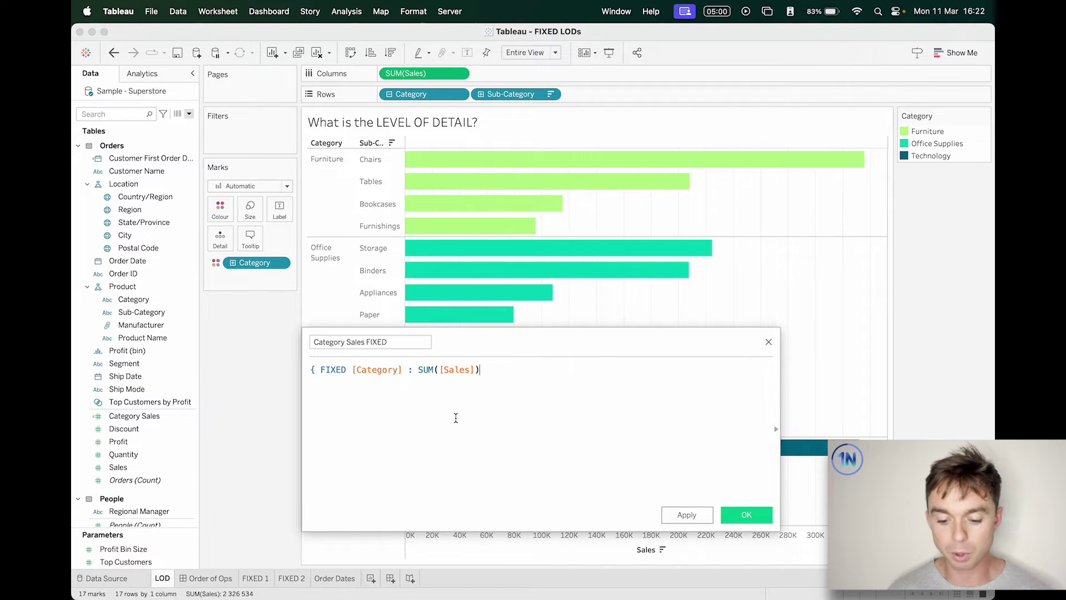
text( })
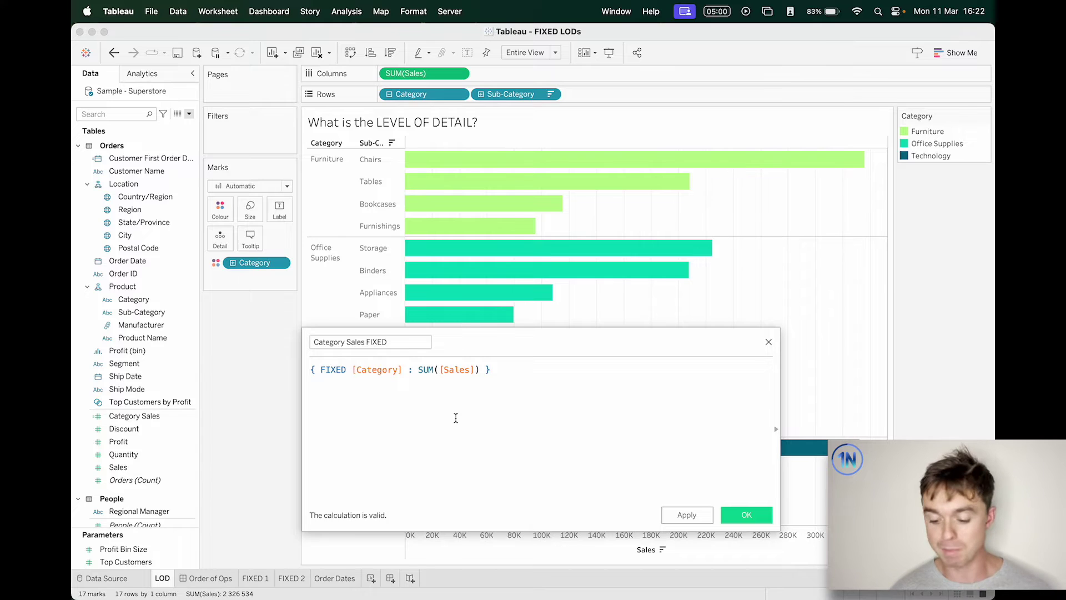
key(Return)
Step: Add two comment lines explaining the FIXED level and 'For each Category, show me the sum of sales'
text(//)
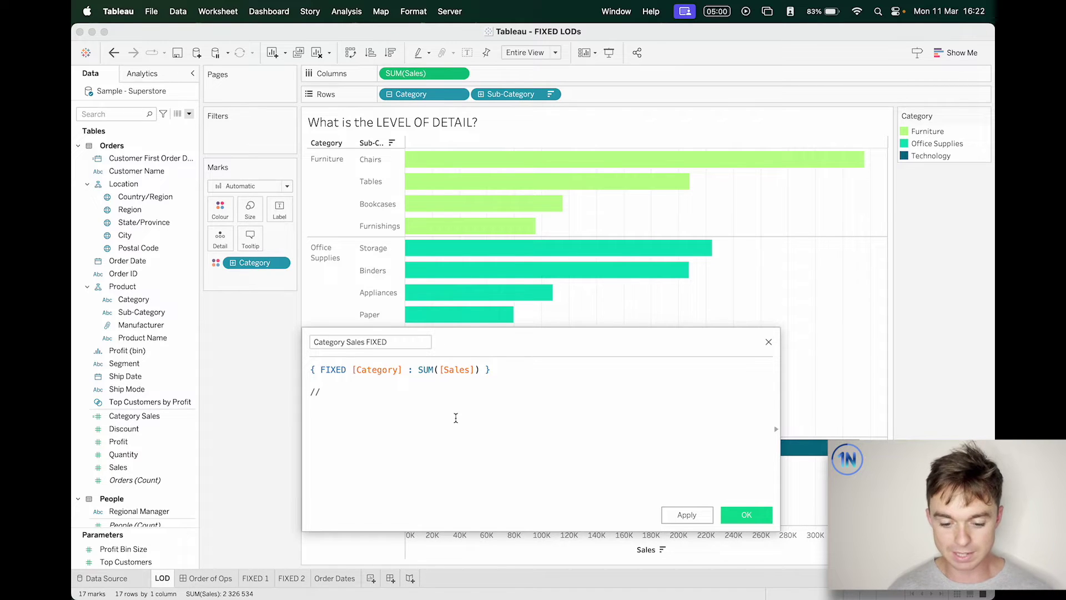
text( Fixed a)
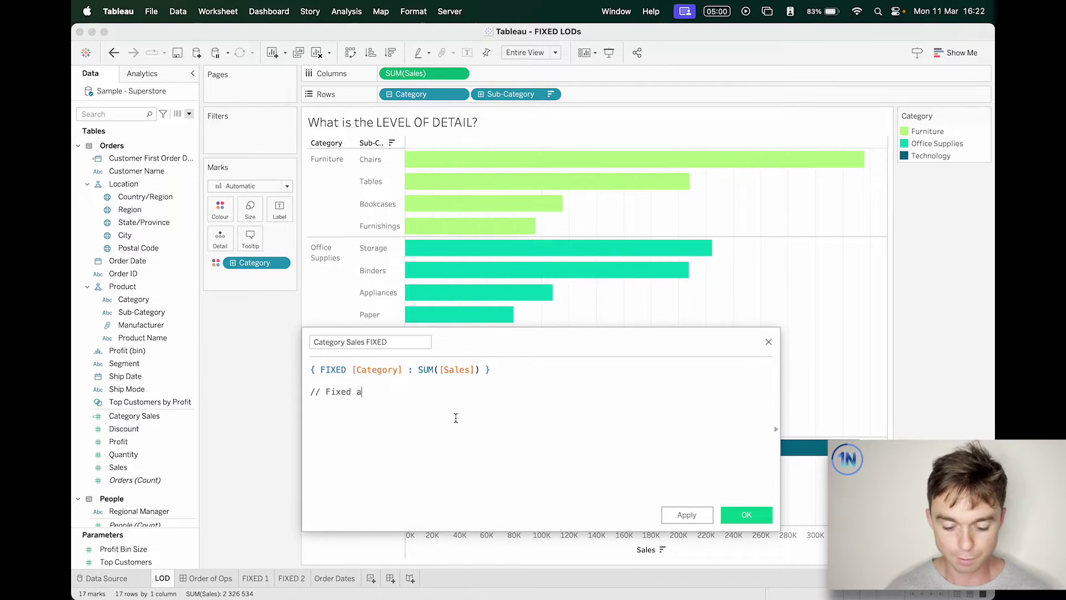
text(t my)
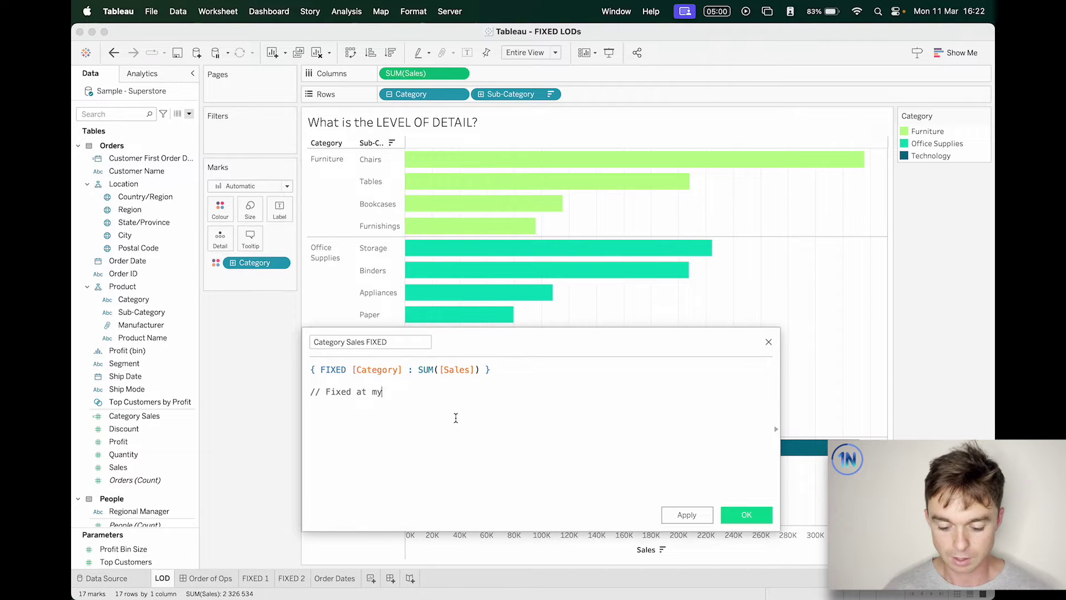
text( dimension l)
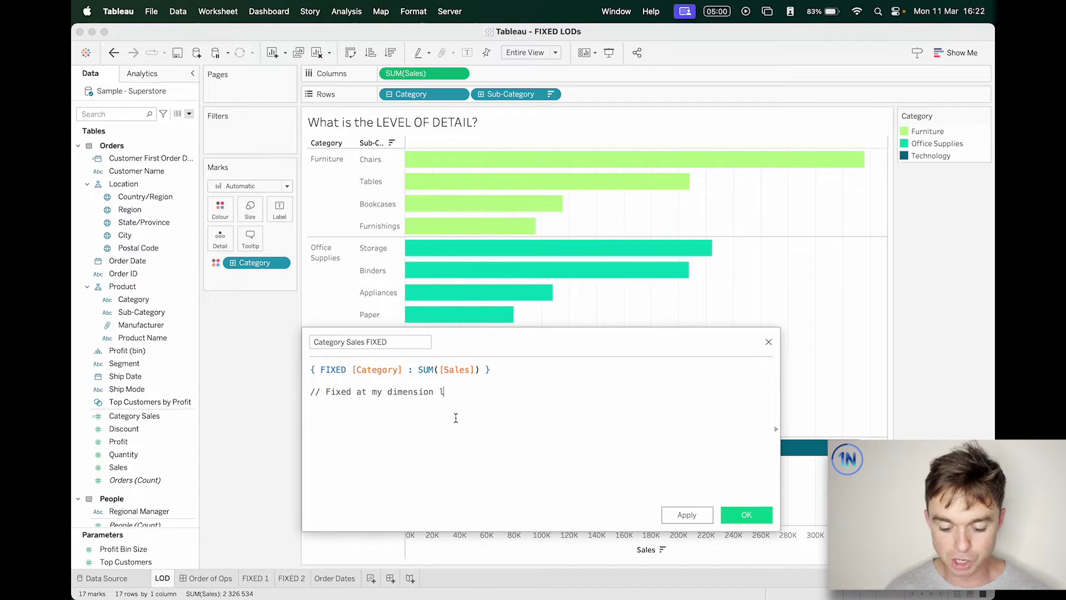
text(evel, show )
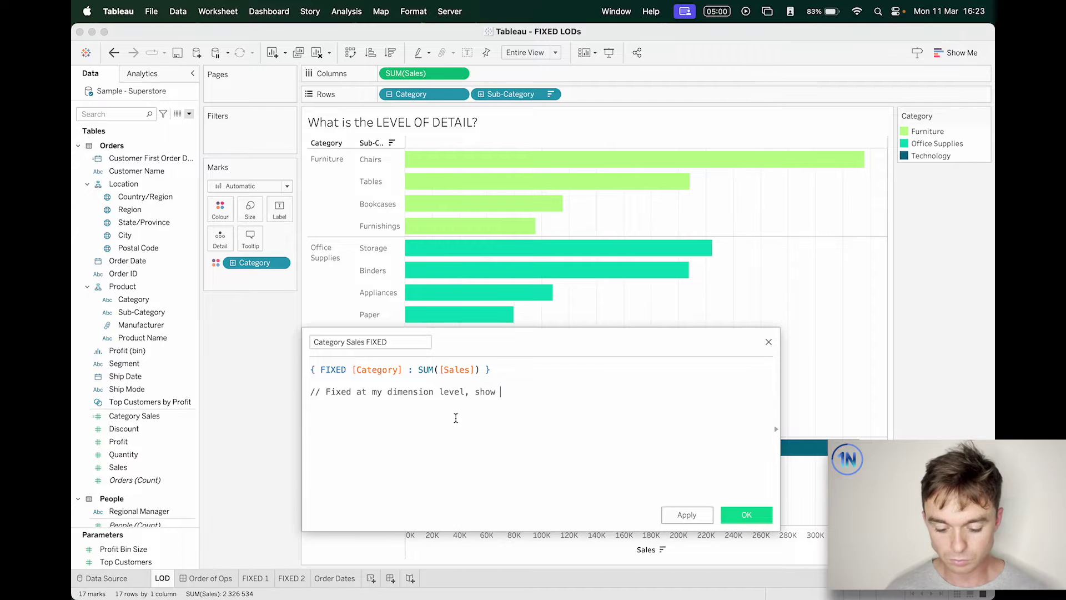
text(me my aggregated measure)
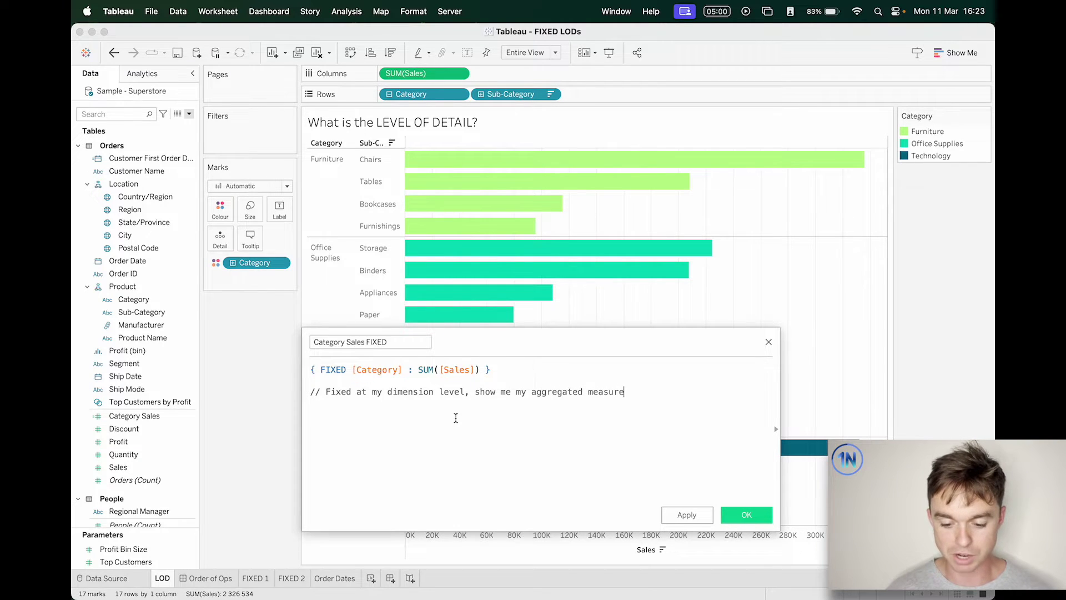
click(547, 445)
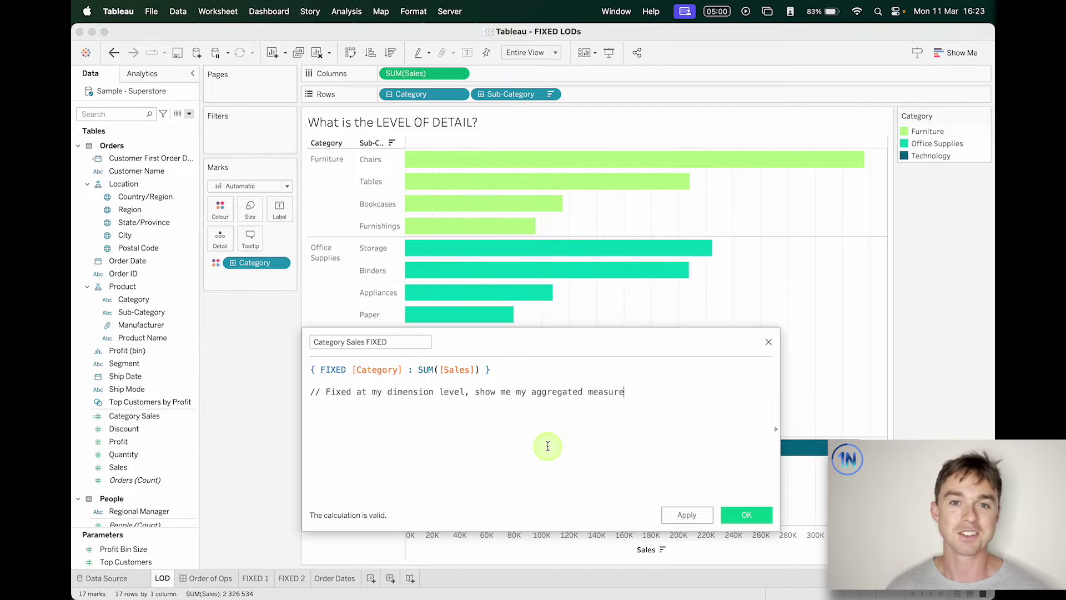
key(Return)
text(//)
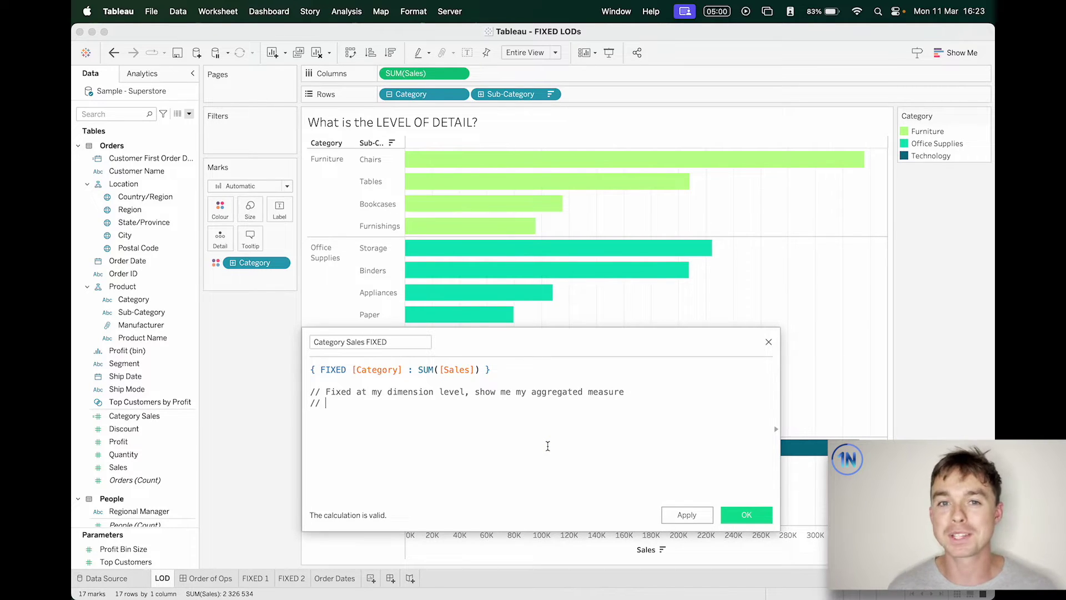
text( F)
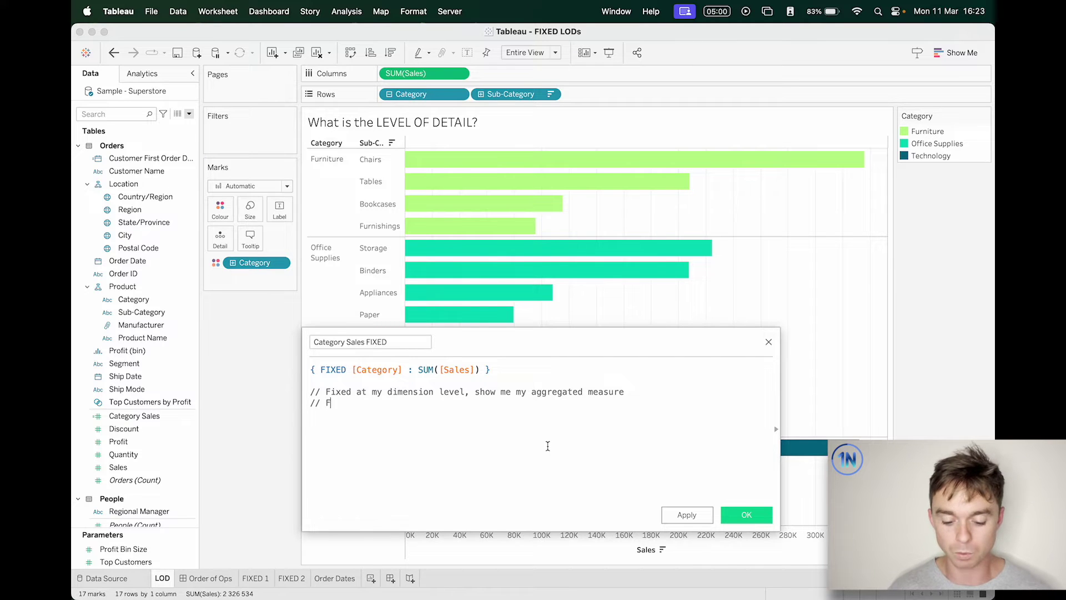
text(or each Category, show me)
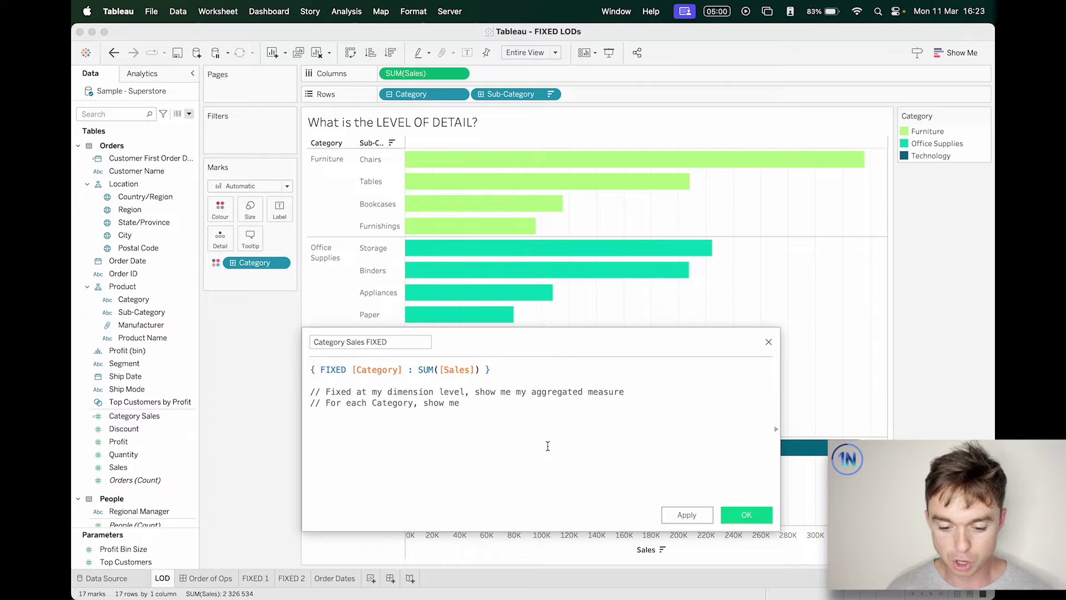
text( the sum of )
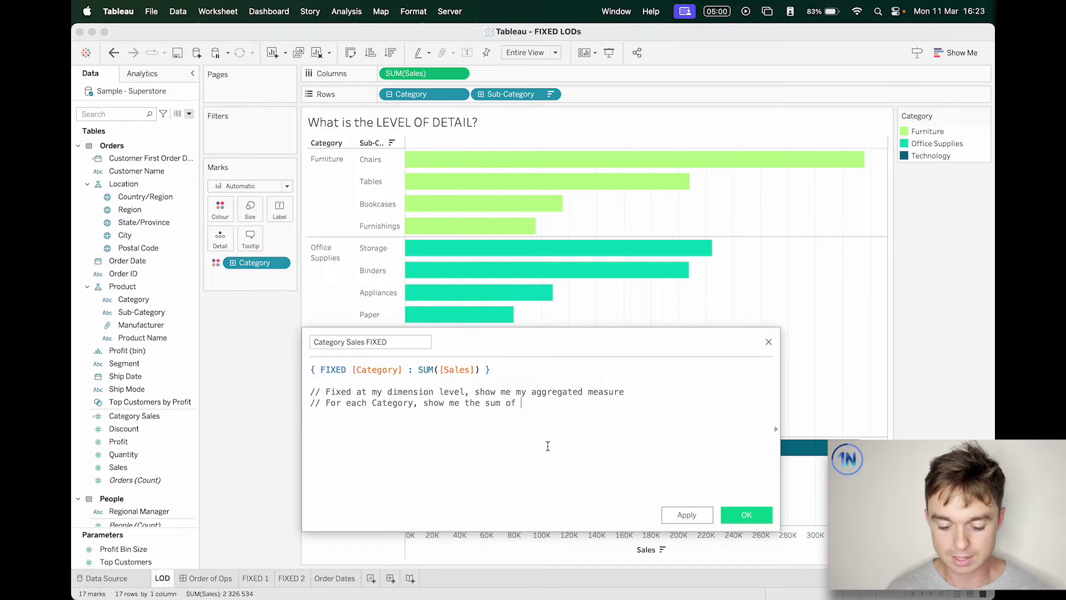
text(sales)
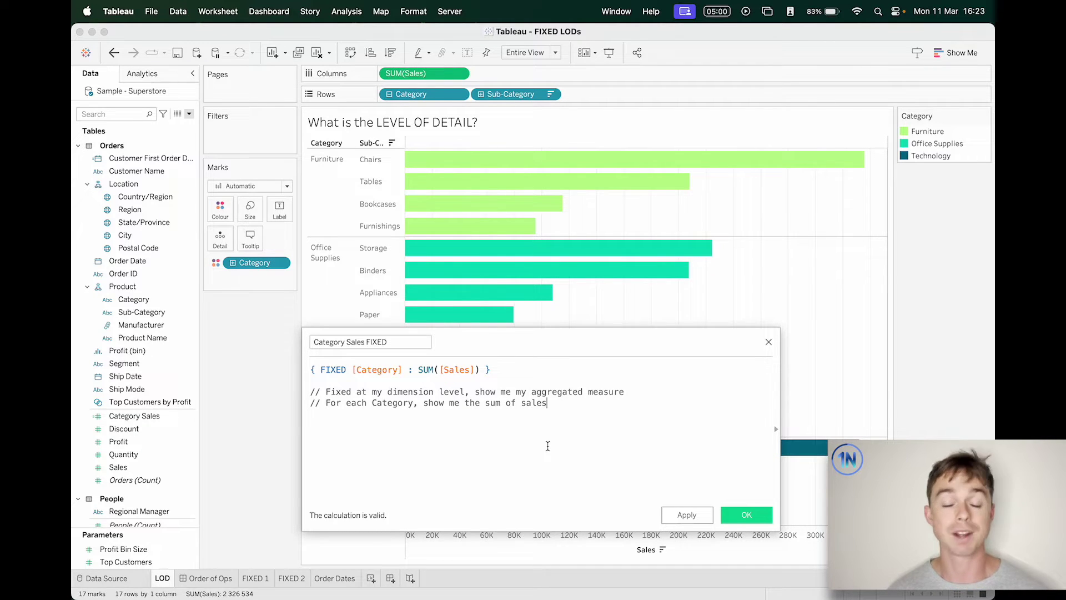
Step: Try adding [Region] to the FIXED dimensions, remove it again, and save the calculation
click(403, 369)
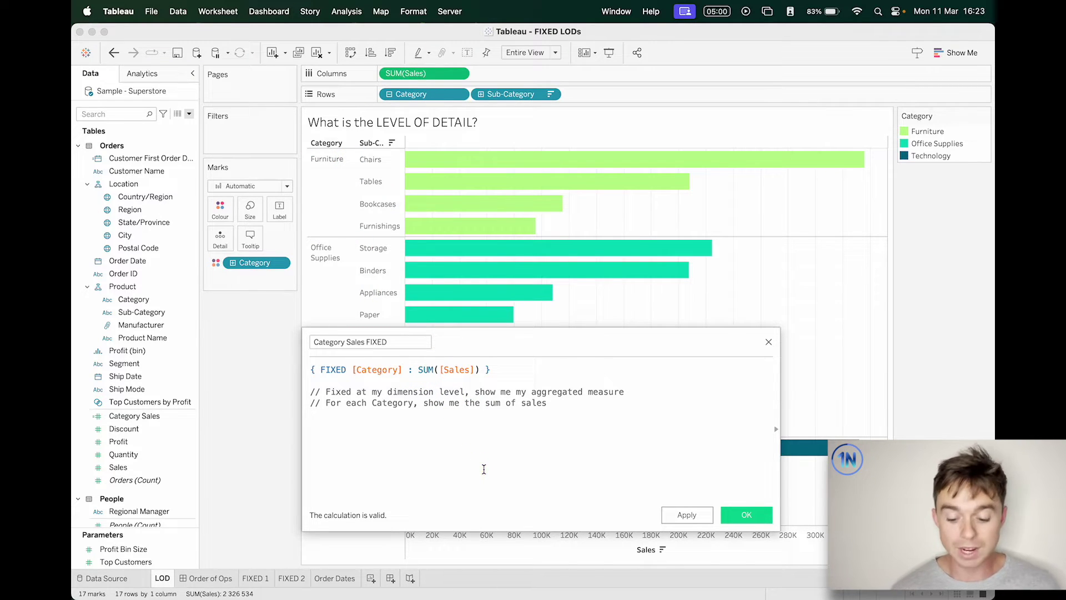
text(, regio)
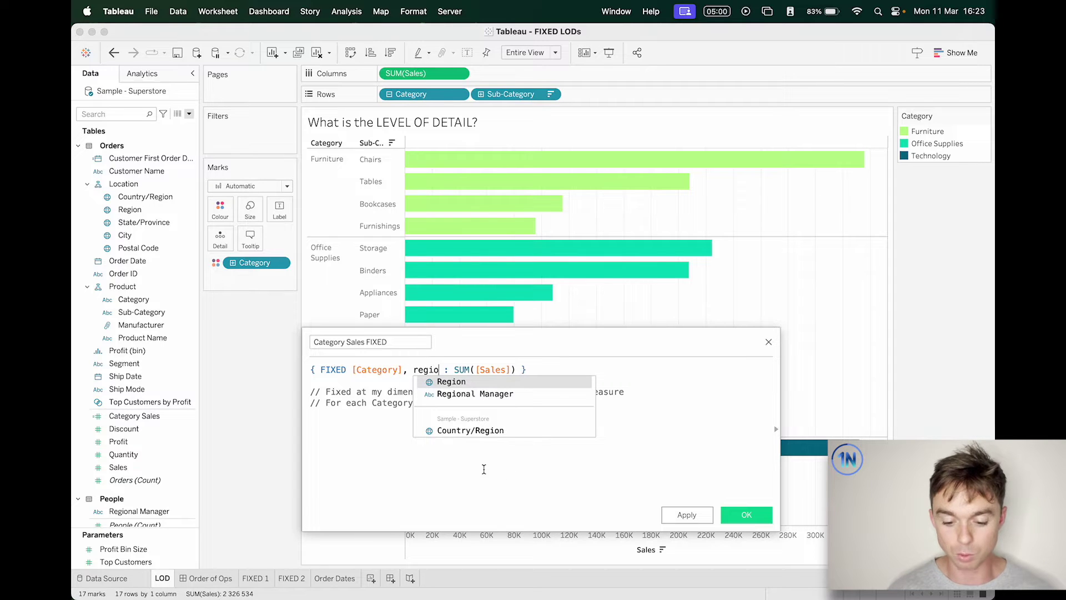
key(Return)
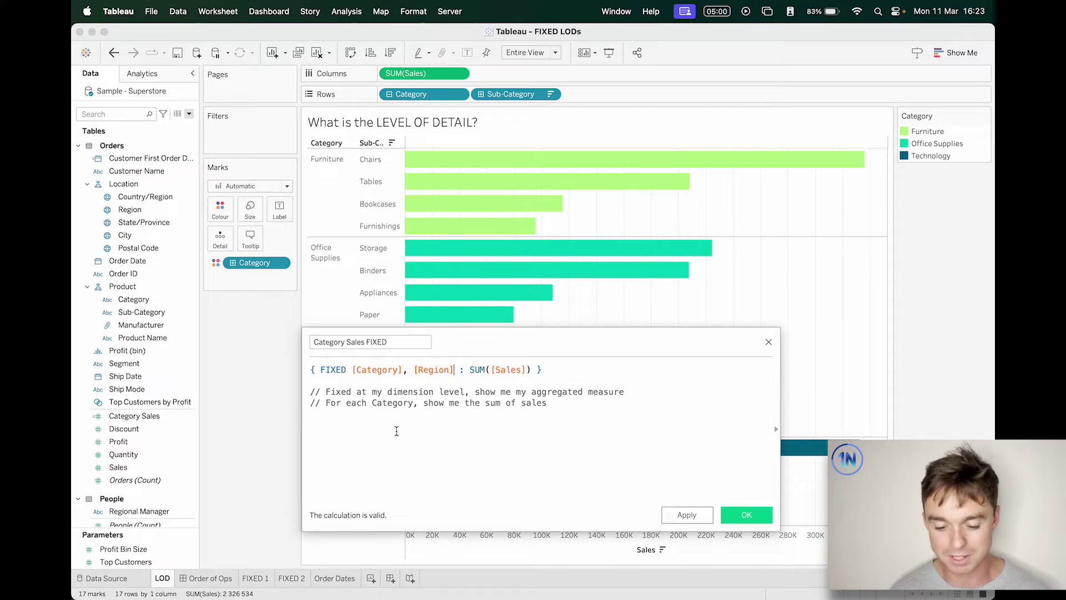
key(BackSpace)
key(BackSpace)
key(BackSpace)
key(BackSpace)
key(BackSpace)
key(BackSpace)
key(BackSpace)
key(BackSpace)
text(regi)
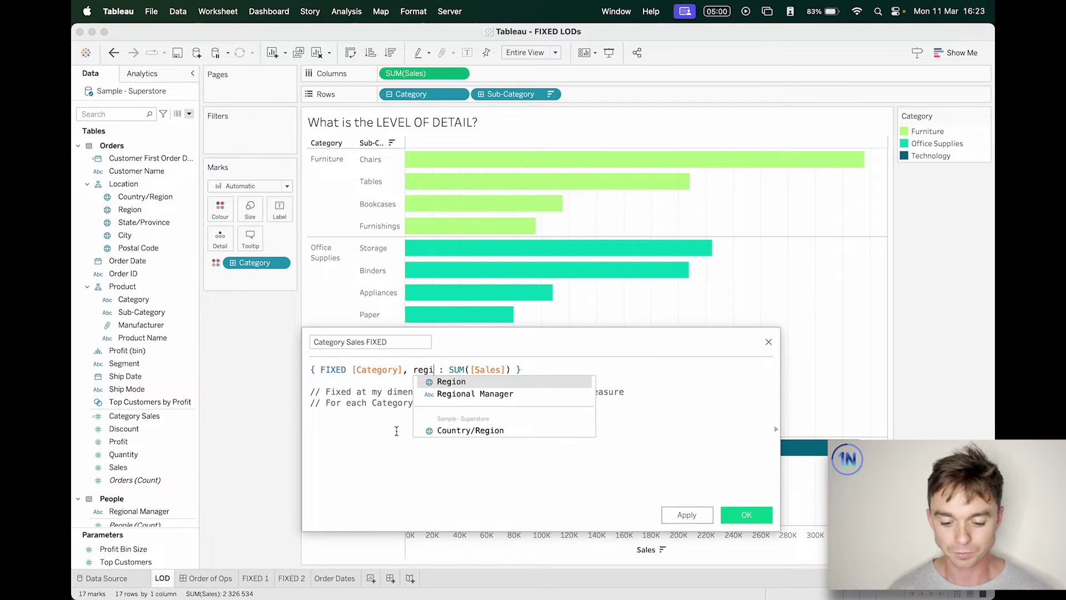
key(BackSpace)
key(BackSpace)
key(BackSpace)
key(BackSpace)
key(BackSpace)
key(BackSpace)
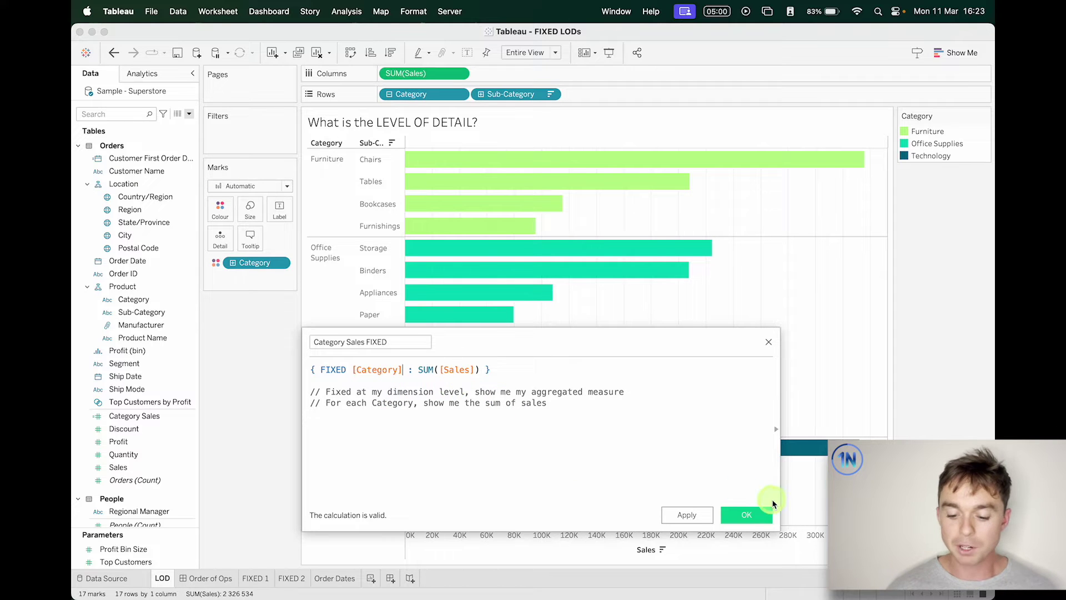
click(751, 523)
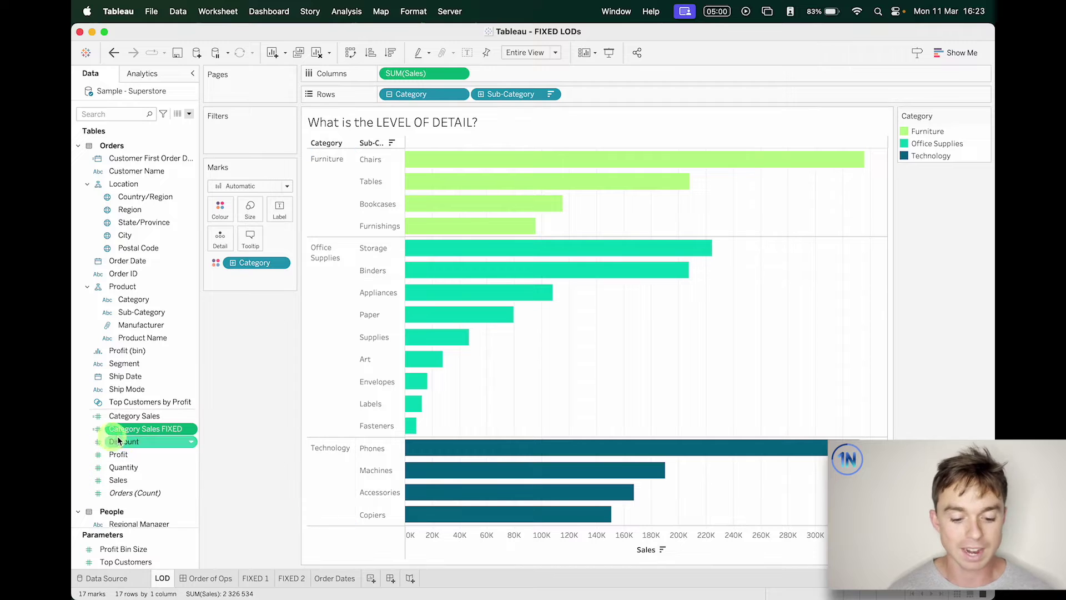
Step: Add Category Sales FIXED to Rows as a discrete field
drag(119, 430, 611, 95)
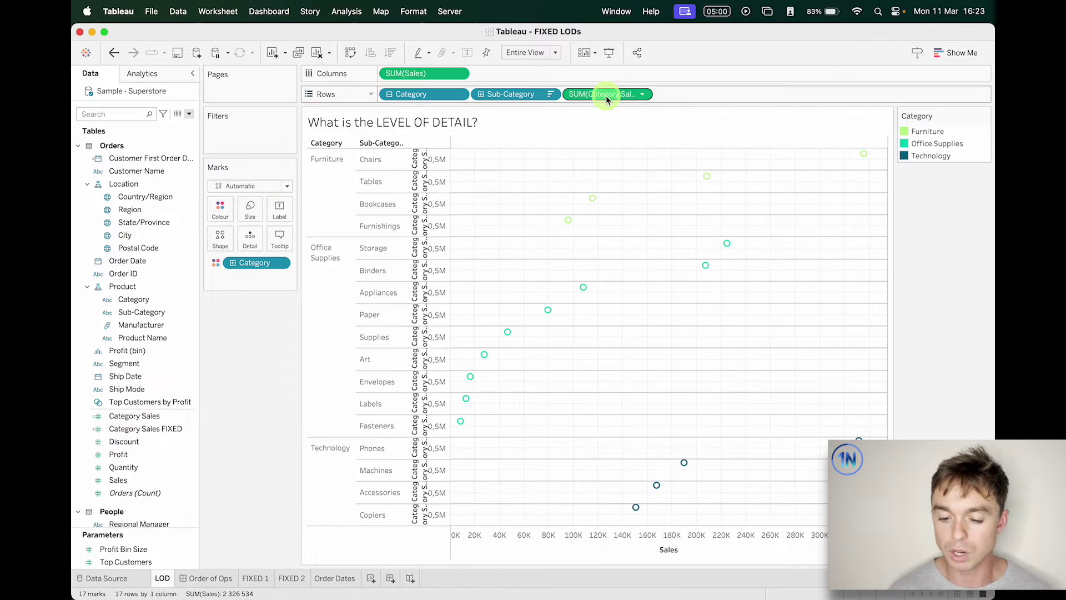
right_click(606, 98)
click(649, 232)
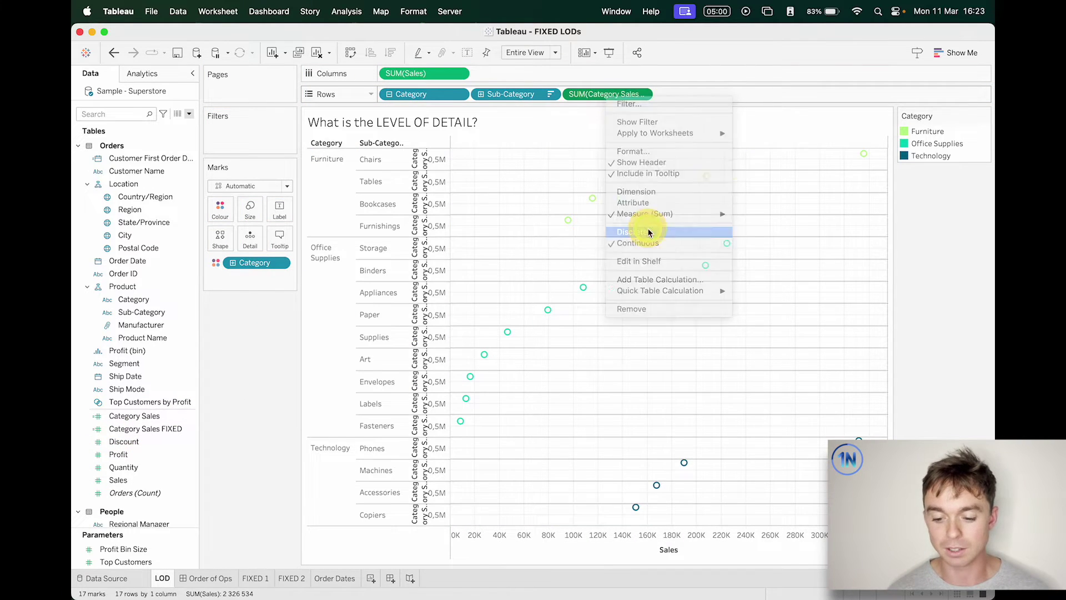
Step: Format Category Sales FIXED as a custom number with 0 decimals and place it before Sub-Category
right_click(591, 98)
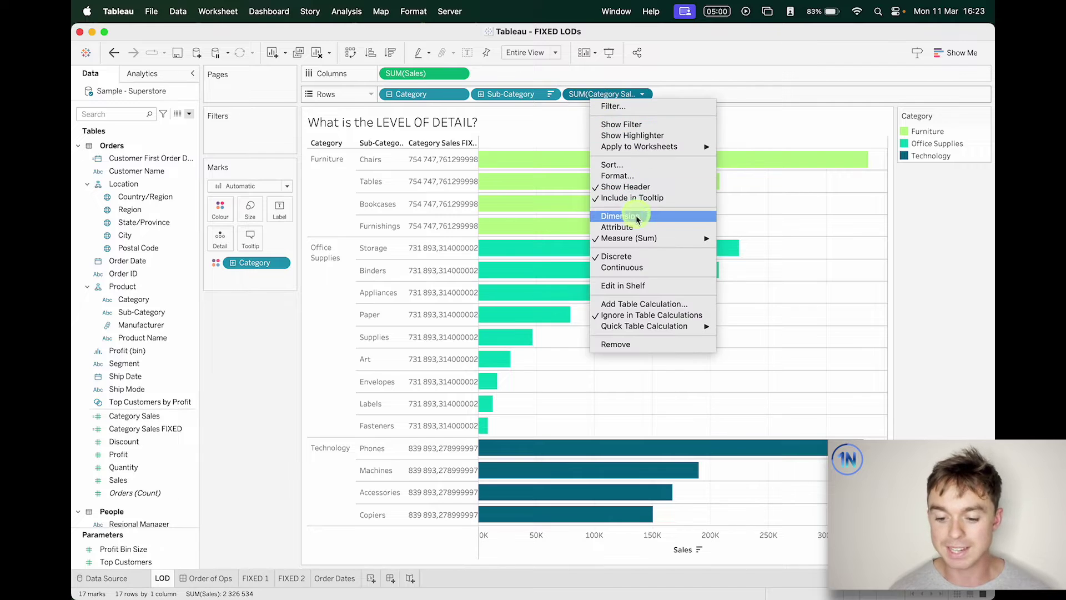
click(633, 175)
click(159, 202)
click(175, 247)
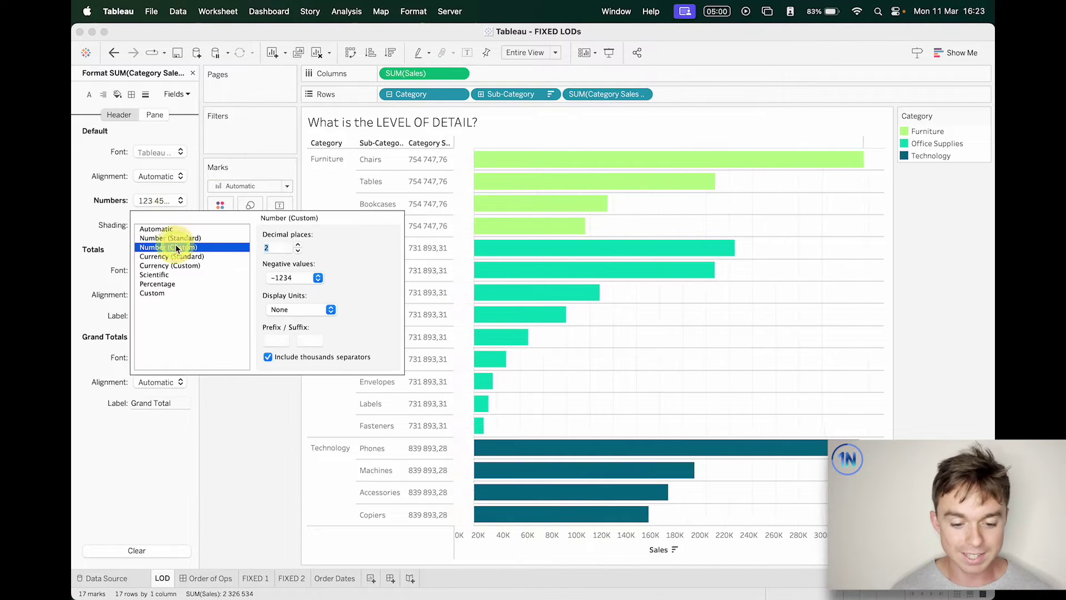
click(301, 252)
click(300, 252)
click(218, 430)
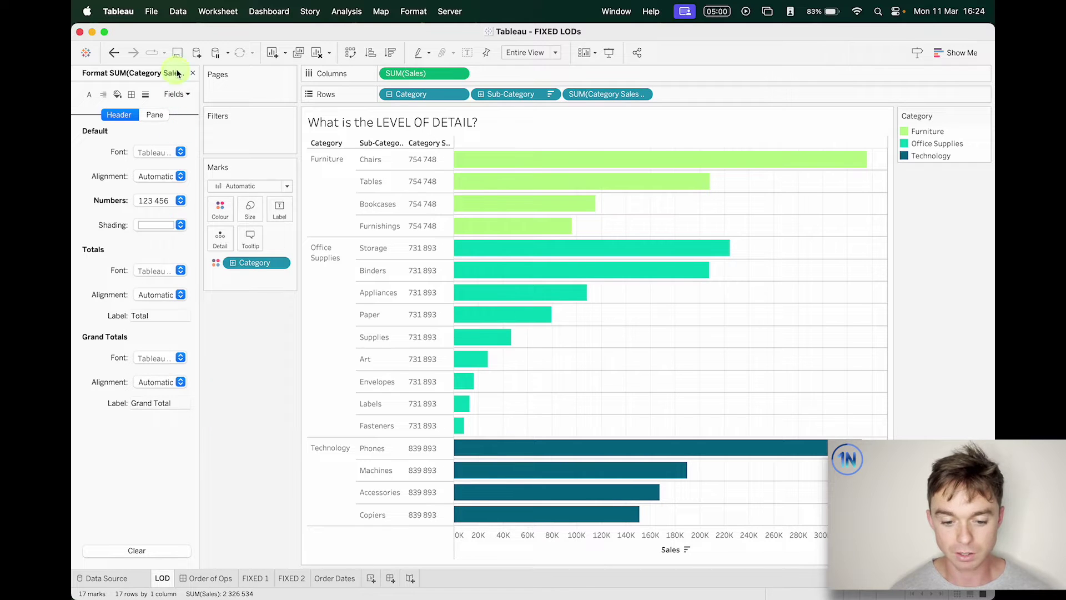
click(193, 73)
drag(608, 94, 476, 92)
click(371, 196)
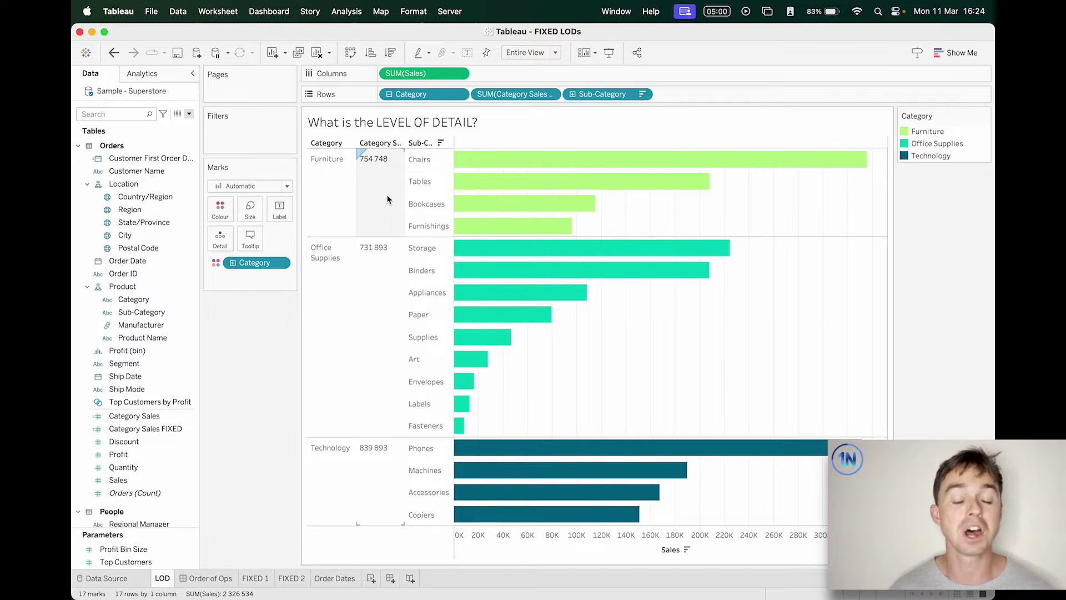
Step: Highlight the Furniture and Office Supplies totals, clear the selection, then go to the Order of Ops dashboard
click(444, 184)
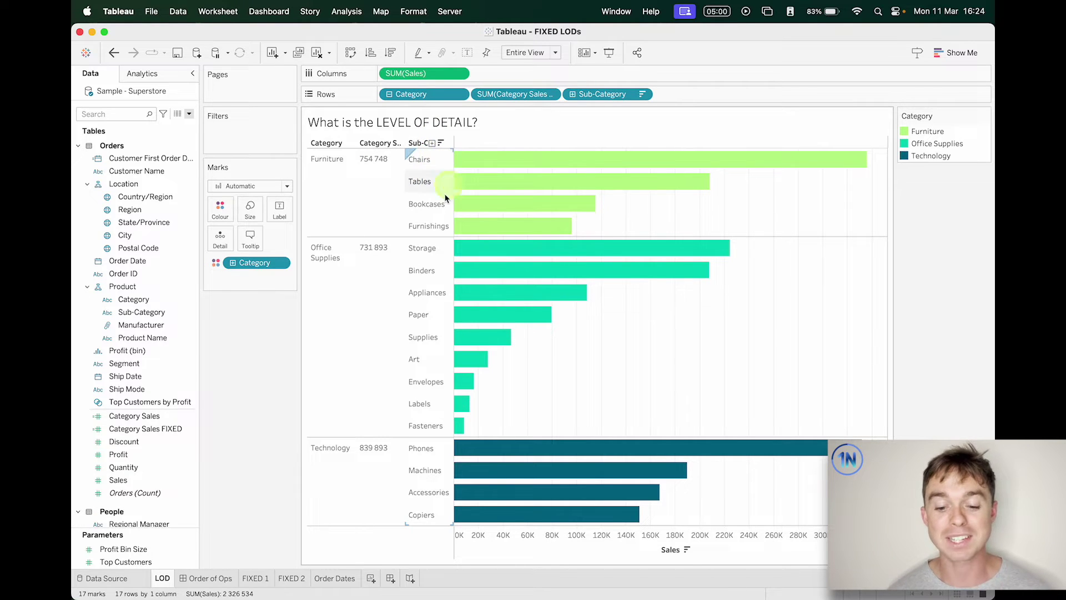
click(392, 208)
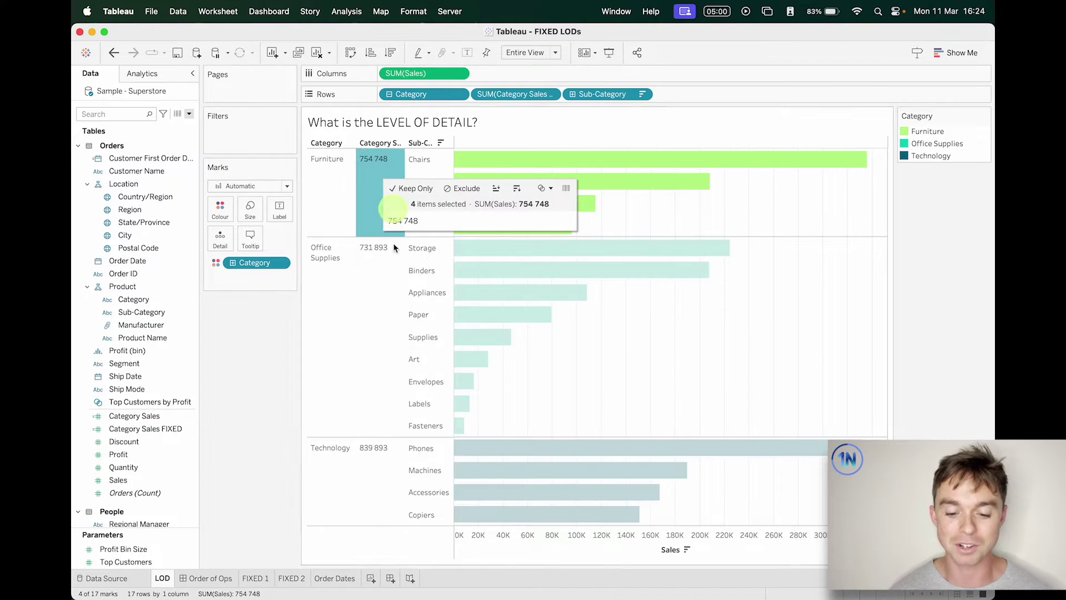
click(373, 295)
click(329, 289)
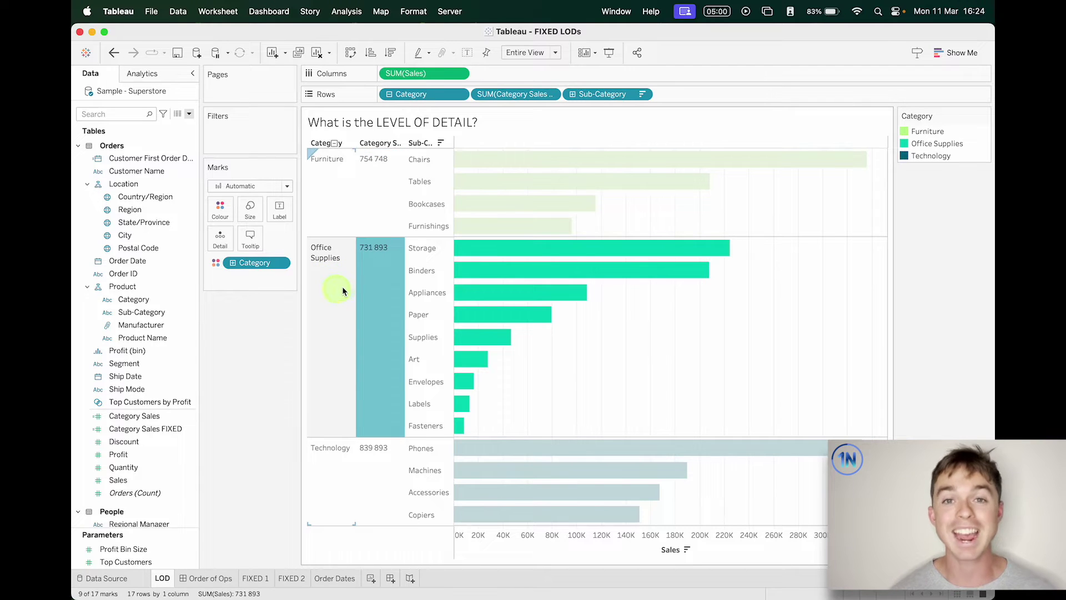
click(372, 279)
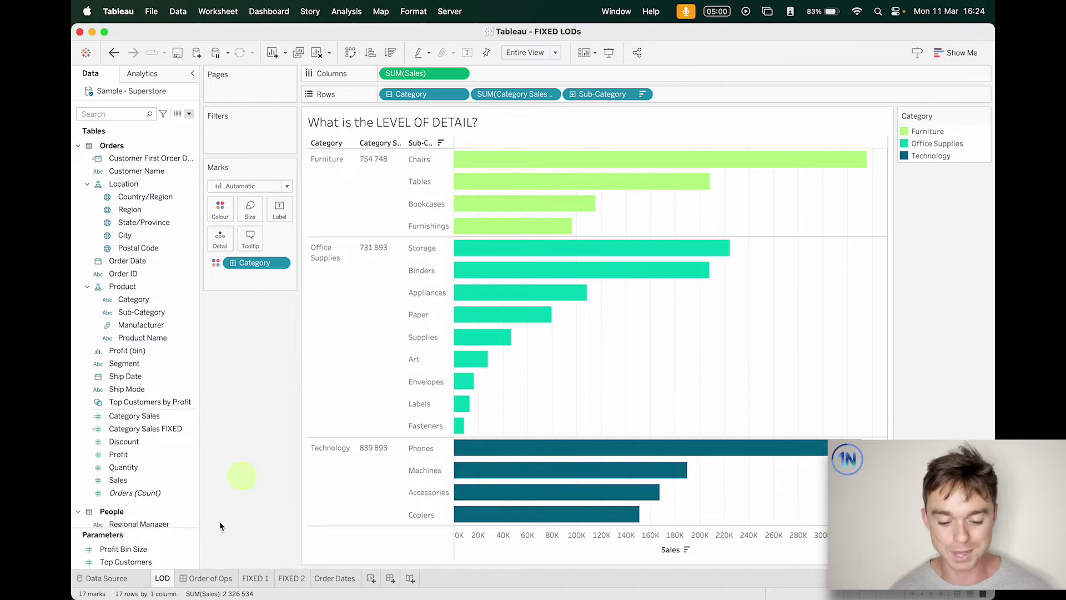
click(213, 580)
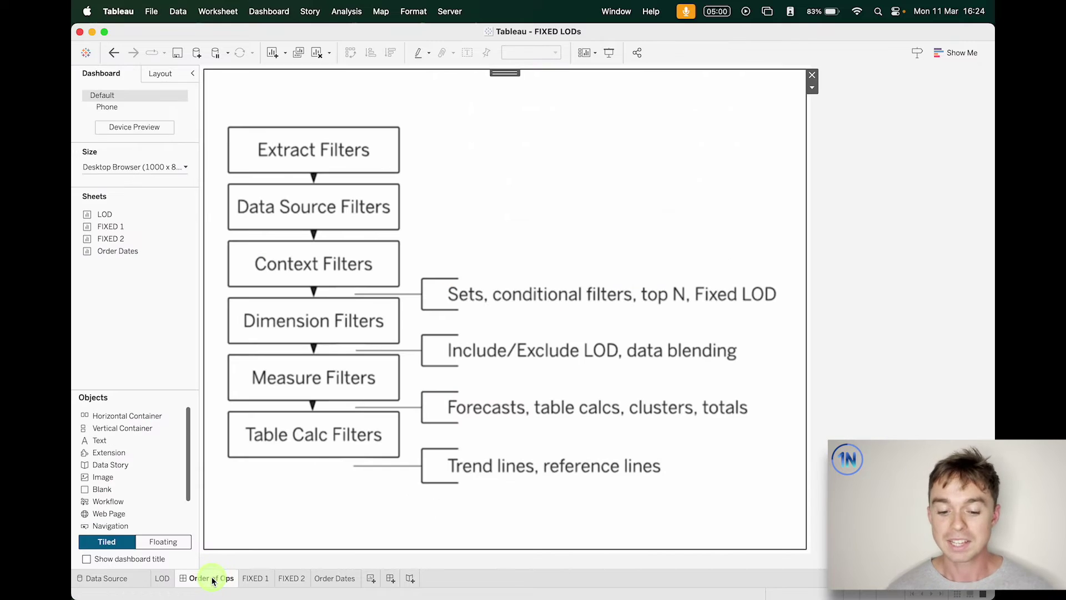
Step: Sketch temporary annotations over the filter-order diagram, clear them, and return to the FIXED 1 sheet
key(ctrl+alt+a)
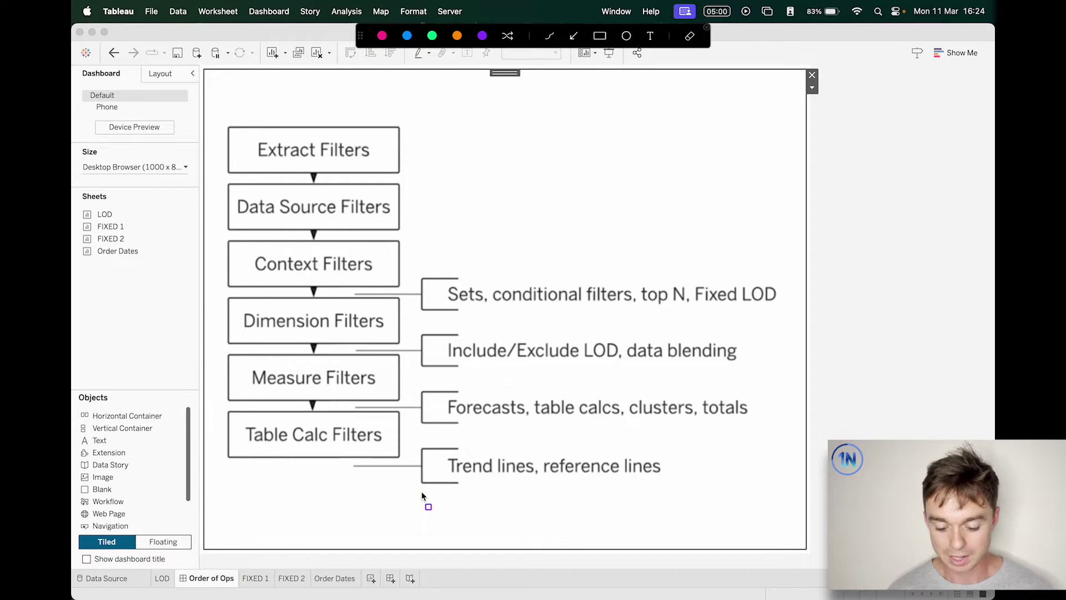
drag(695, 274, 779, 311)
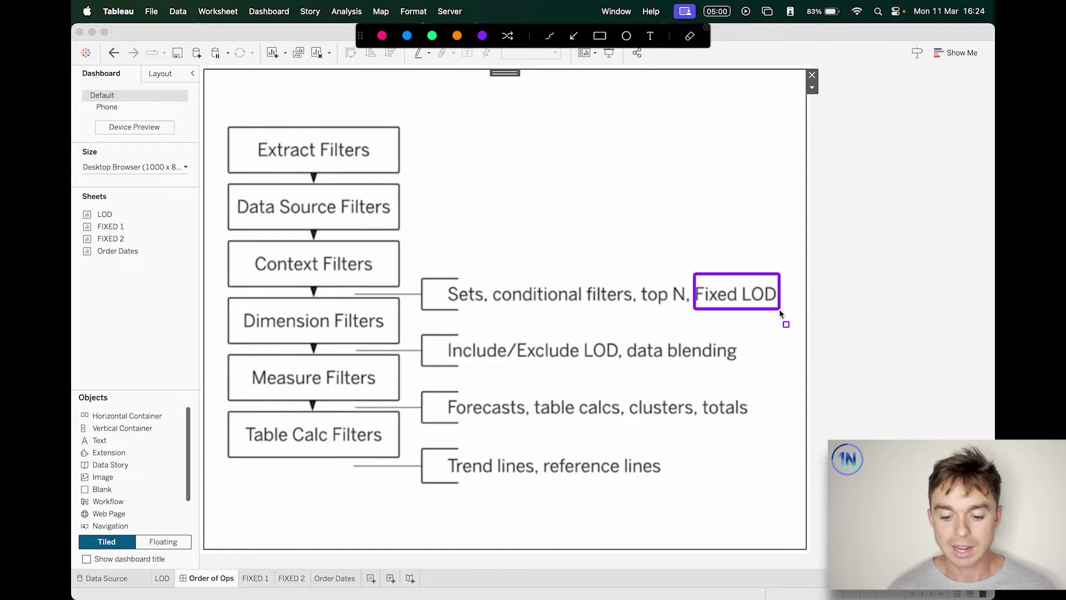
drag(694, 293, 382, 295)
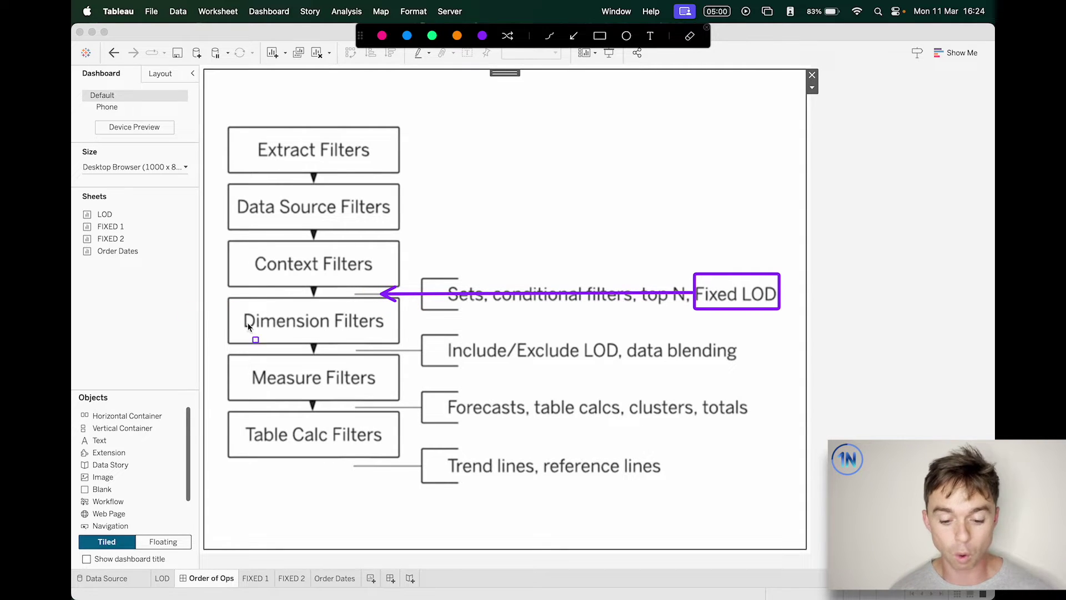
drag(232, 301, 391, 339)
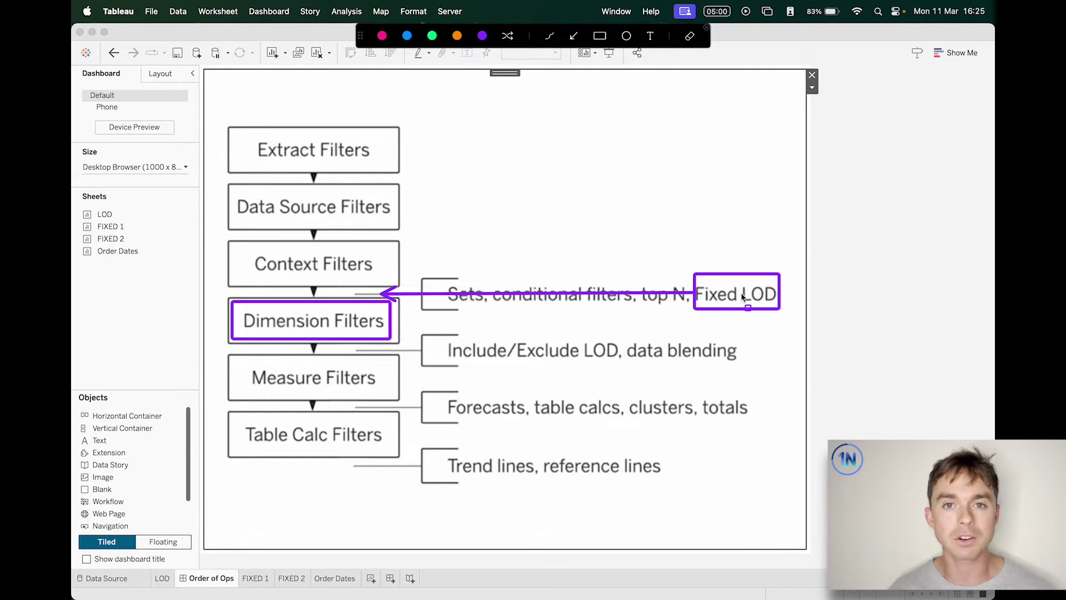
key(Escape)
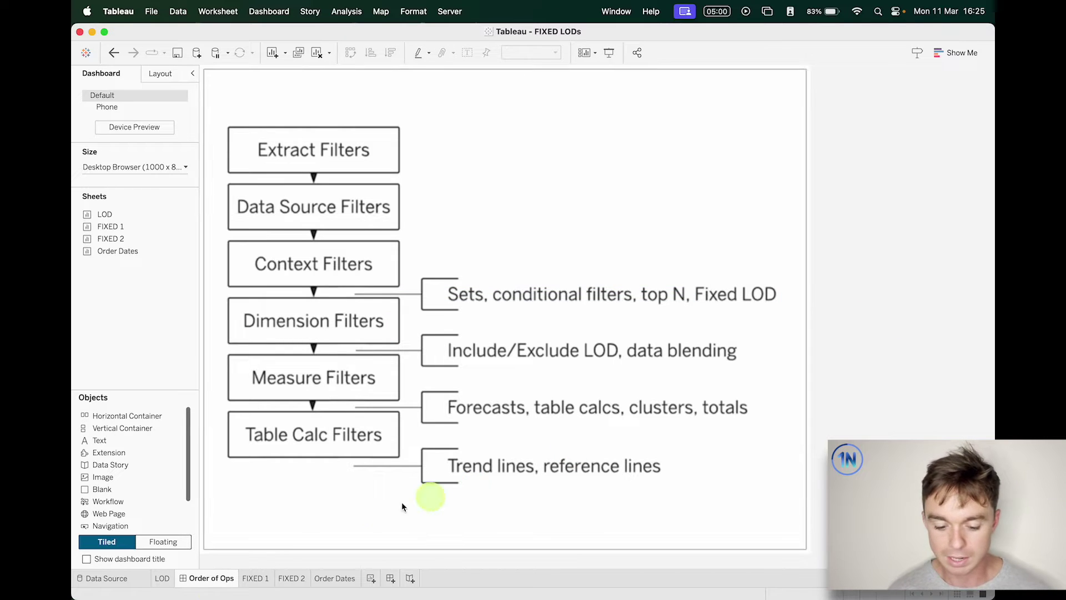
click(255, 577)
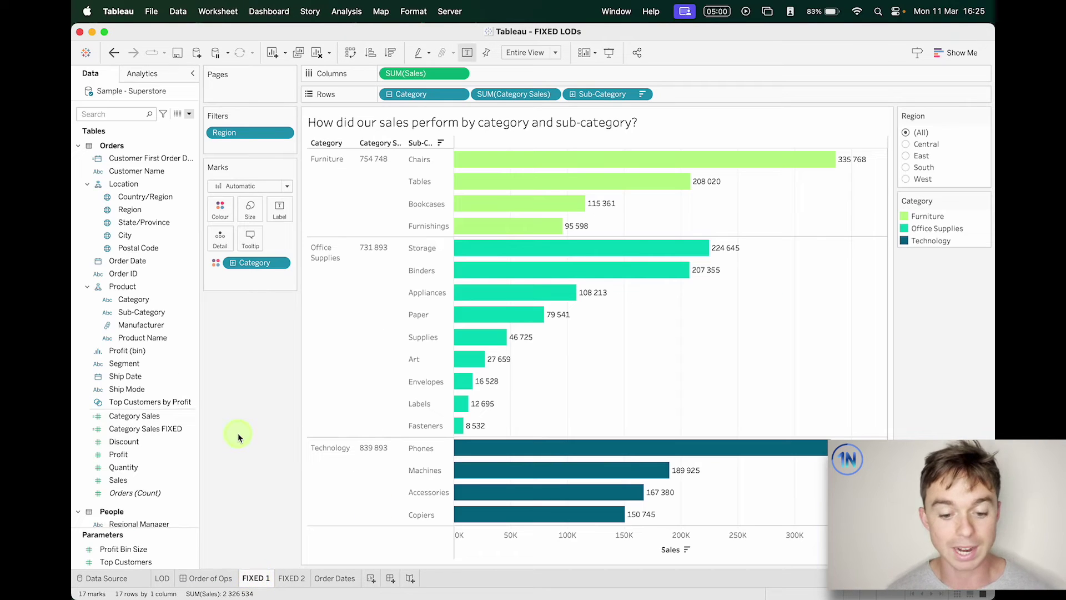
mouse_move(559, 320)
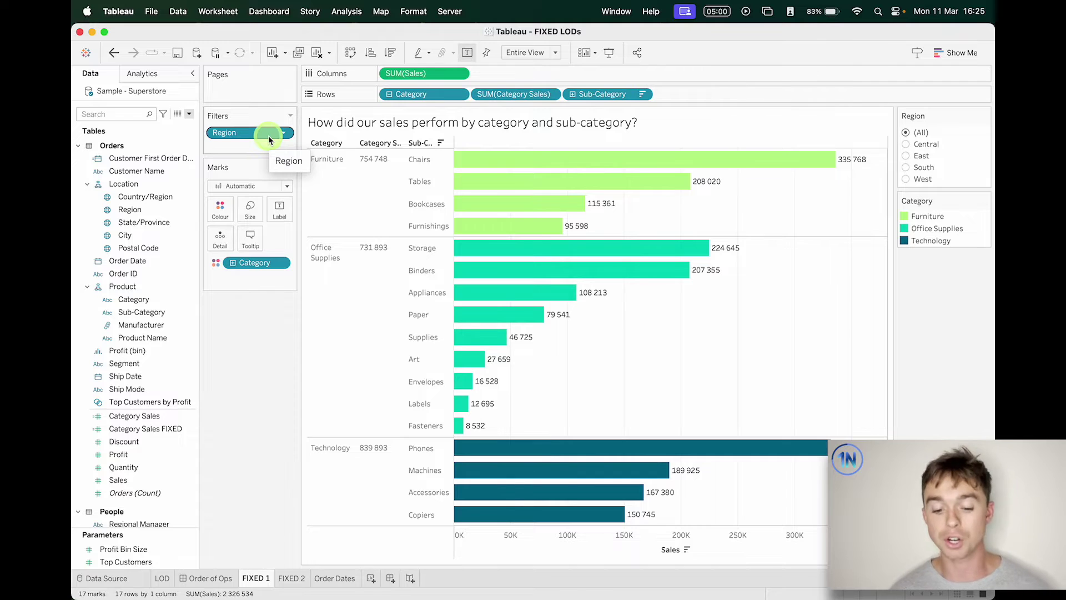
click(382, 173)
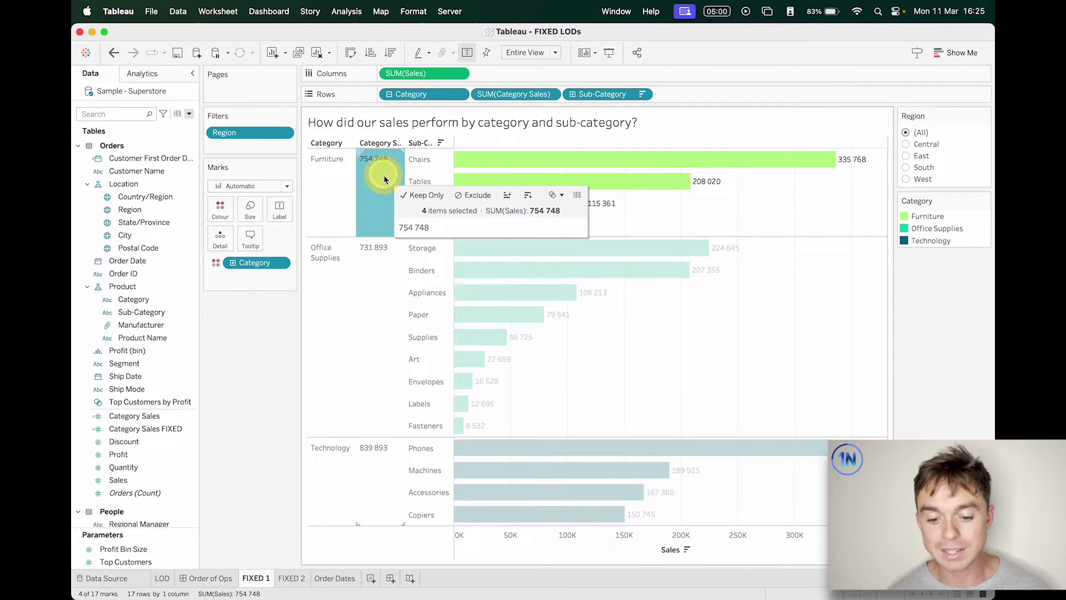
click(384, 191)
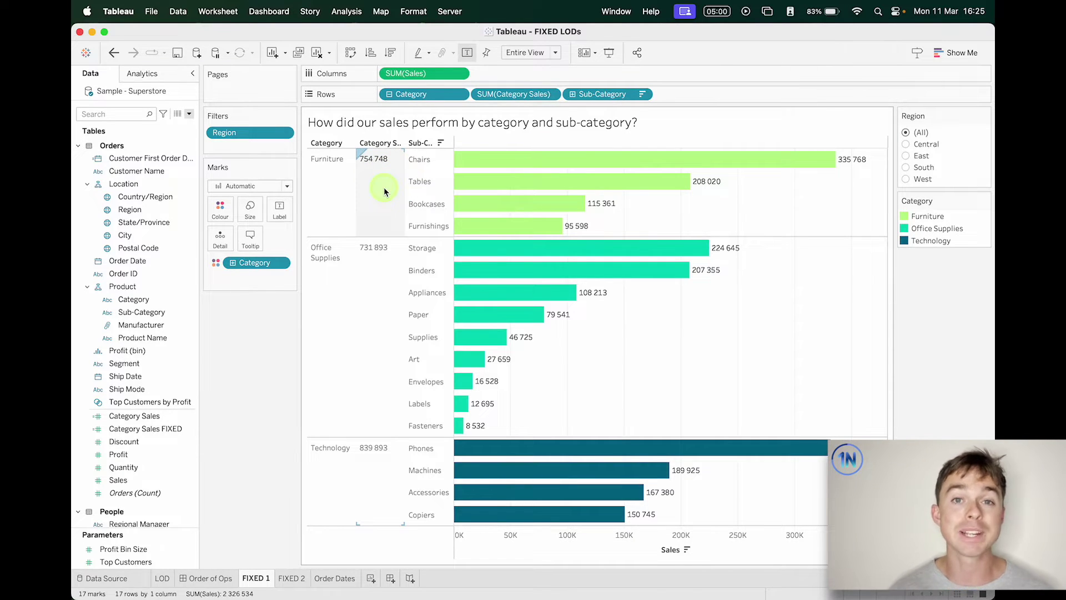
click(906, 144)
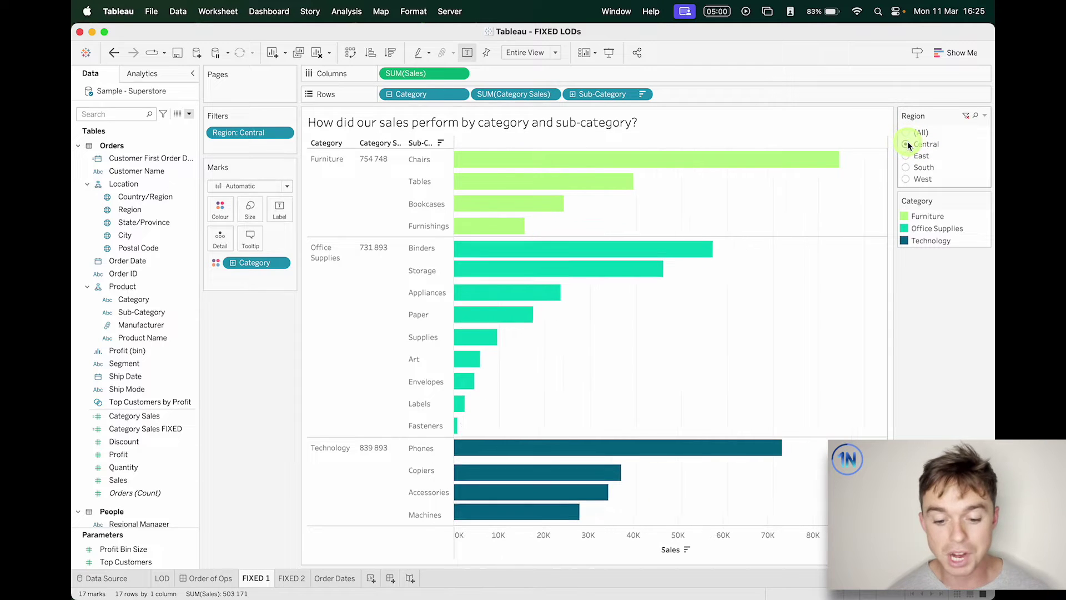
click(906, 156)
click(906, 167)
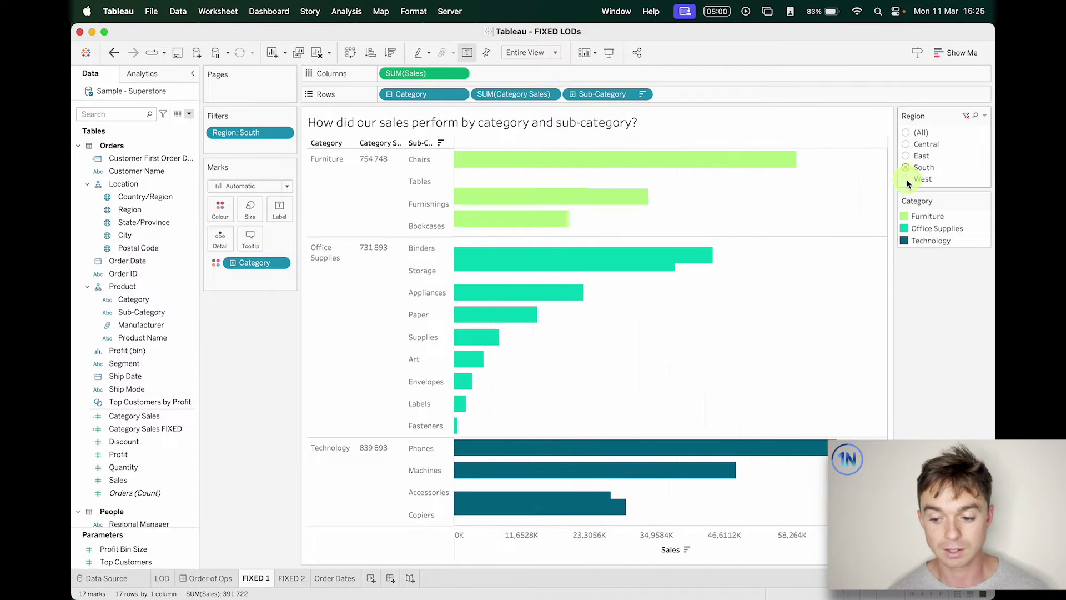
click(906, 179)
click(906, 167)
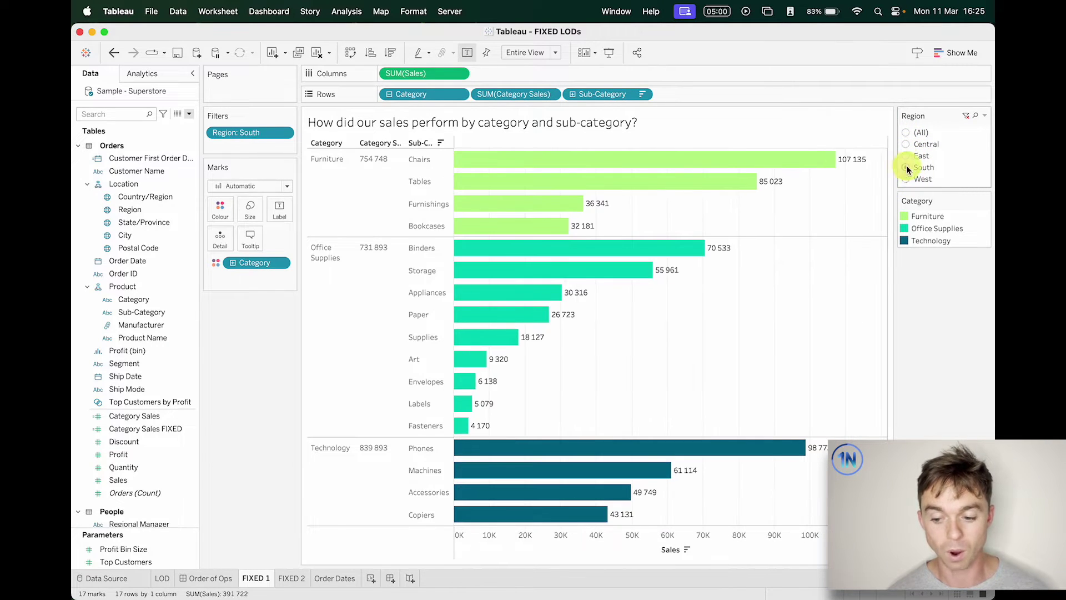
click(906, 133)
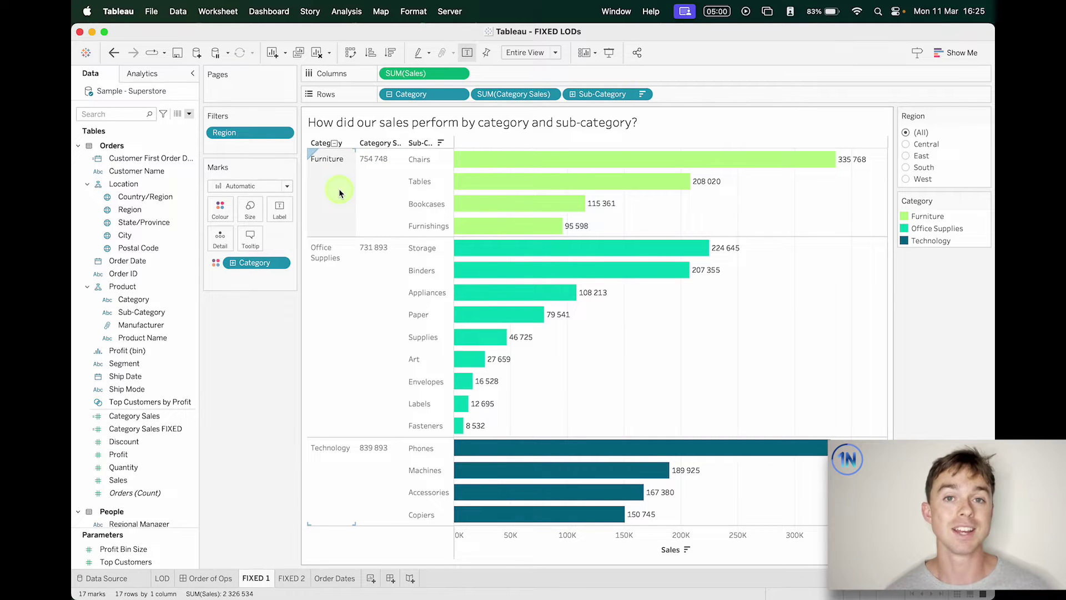
click(274, 137)
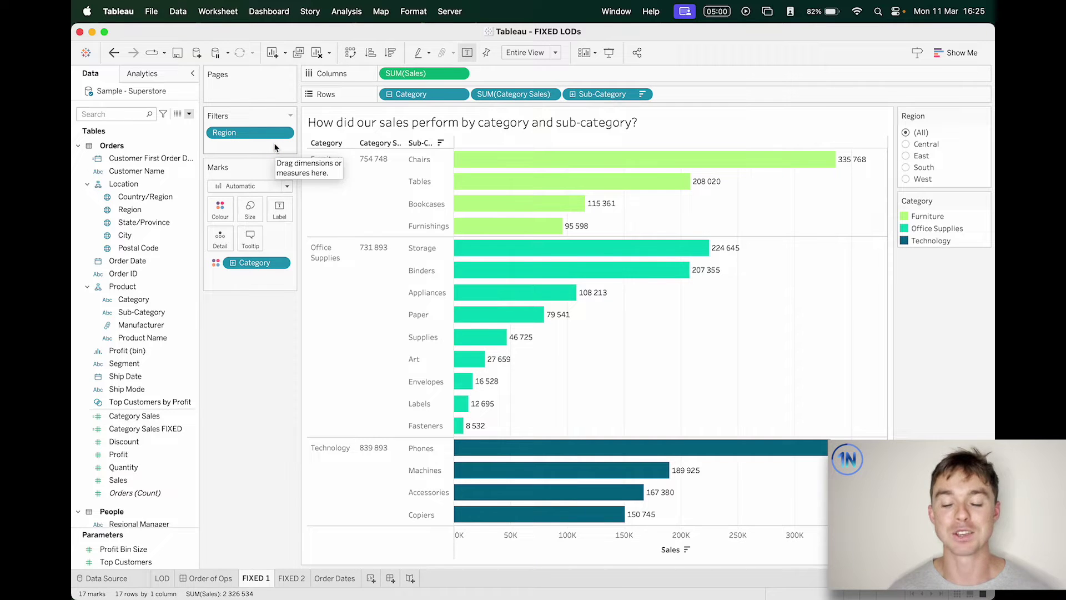
click(215, 578)
key(alt+shift+a)
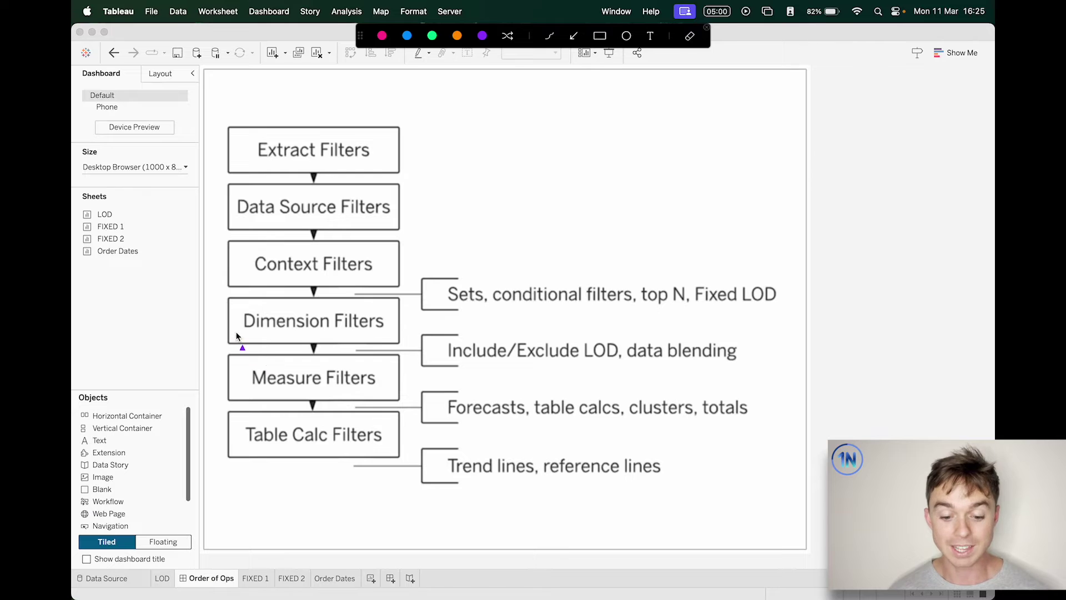
drag(235, 333, 236, 277)
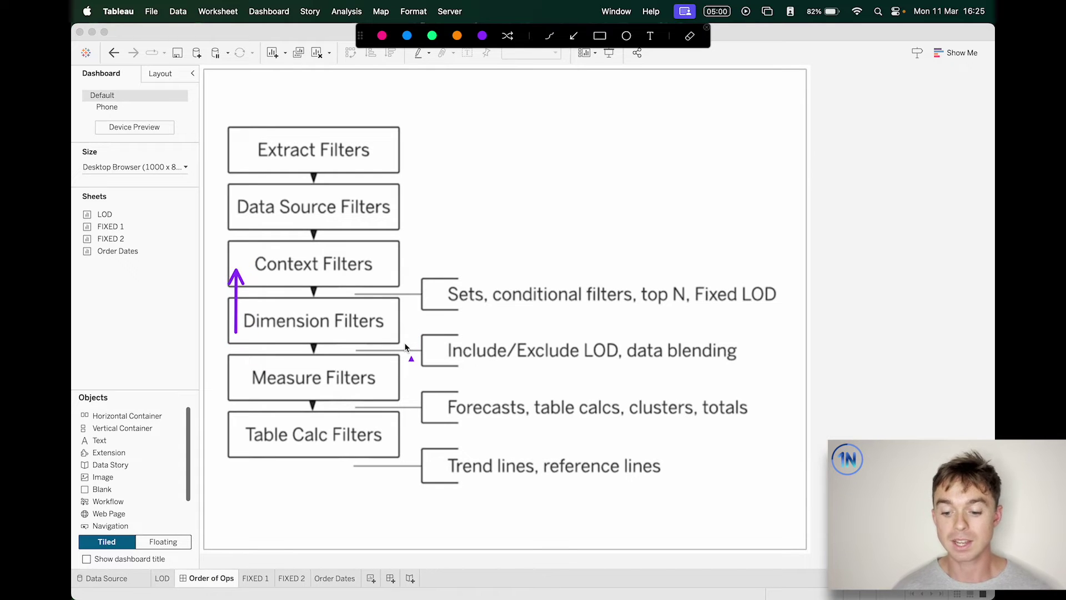
drag(695, 288, 377, 295)
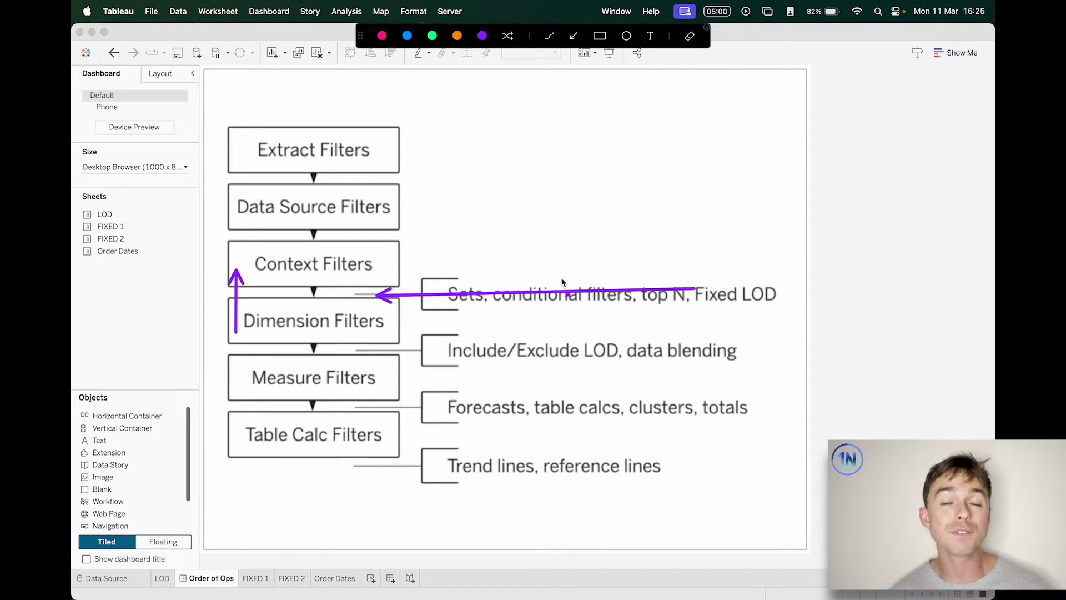
key(Escape)
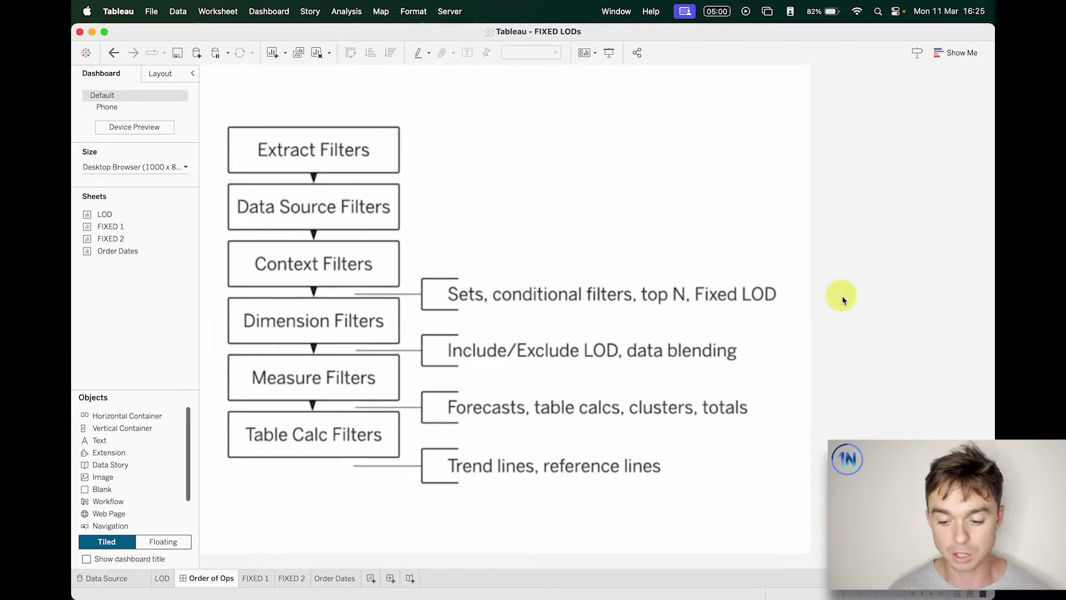
click(256, 578)
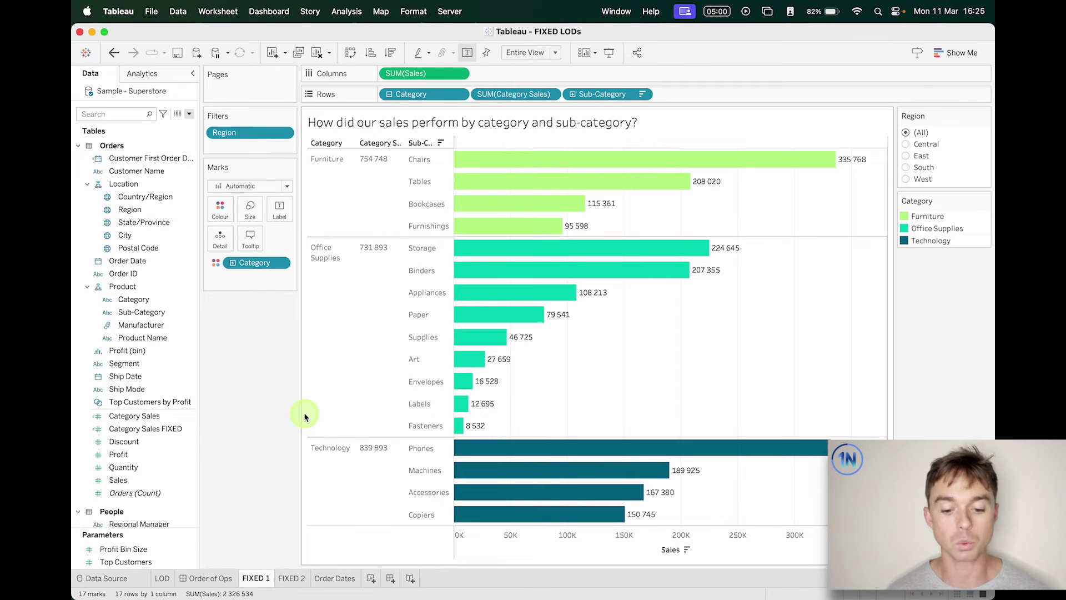
Step: Add the Region filter to context, test Central, East, South and West, then show all regions
right_click(258, 135)
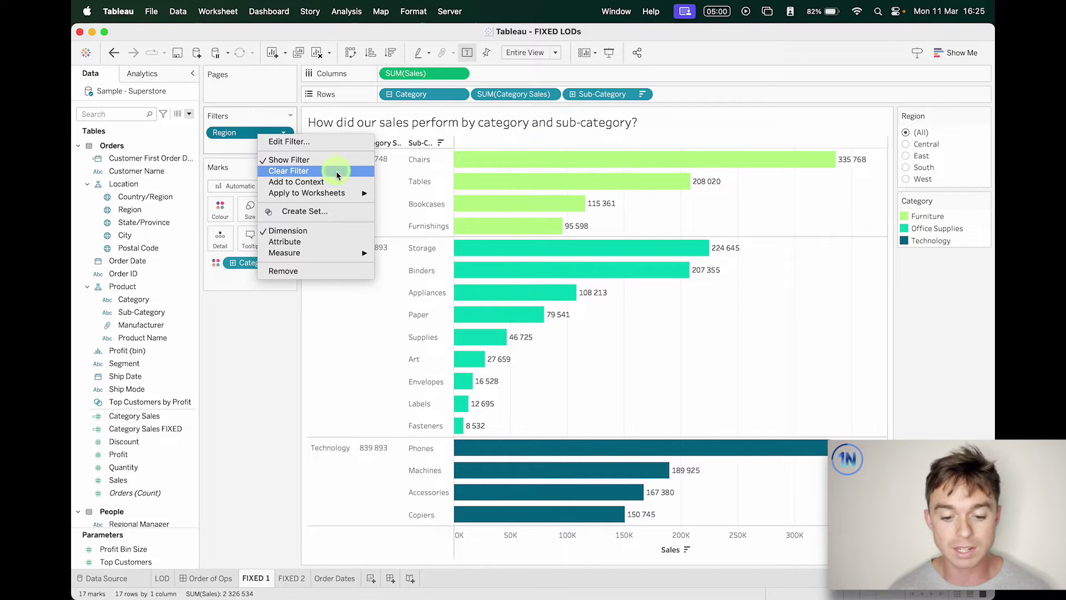
click(335, 183)
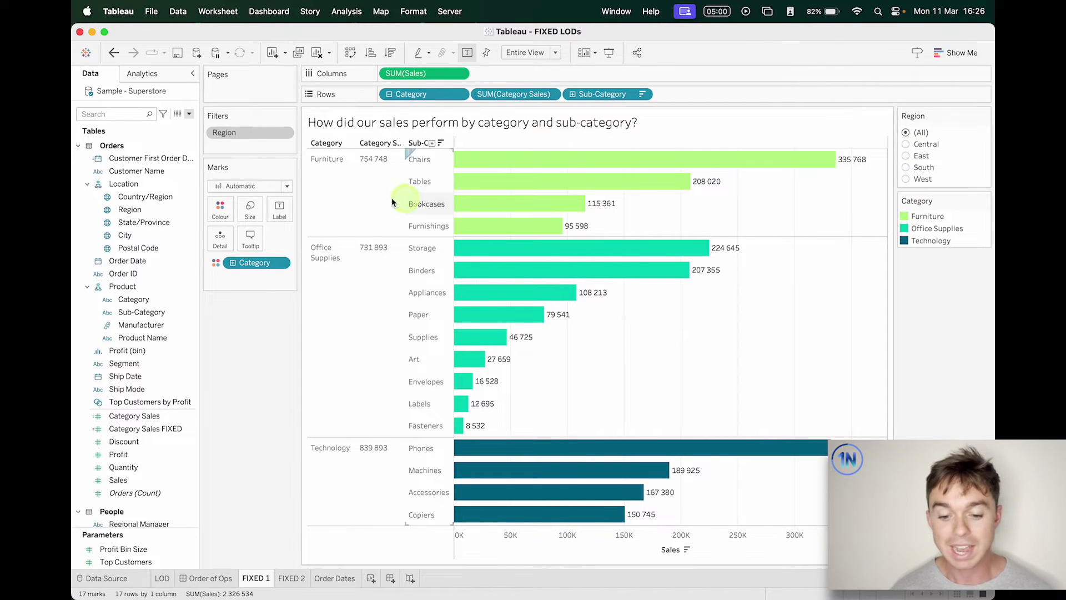
click(906, 145)
click(906, 156)
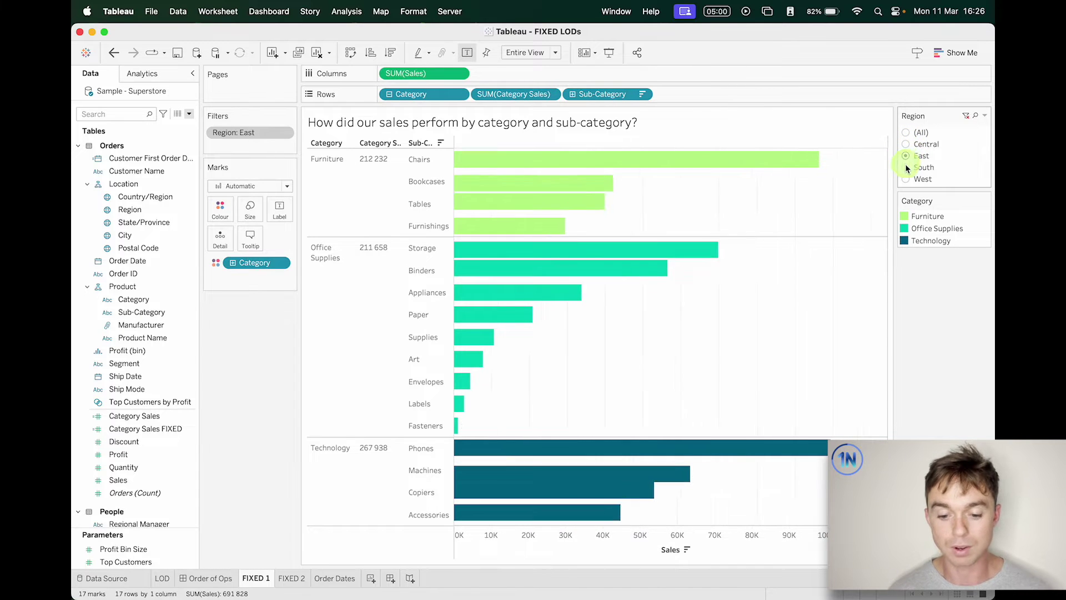
click(906, 167)
click(906, 179)
click(906, 133)
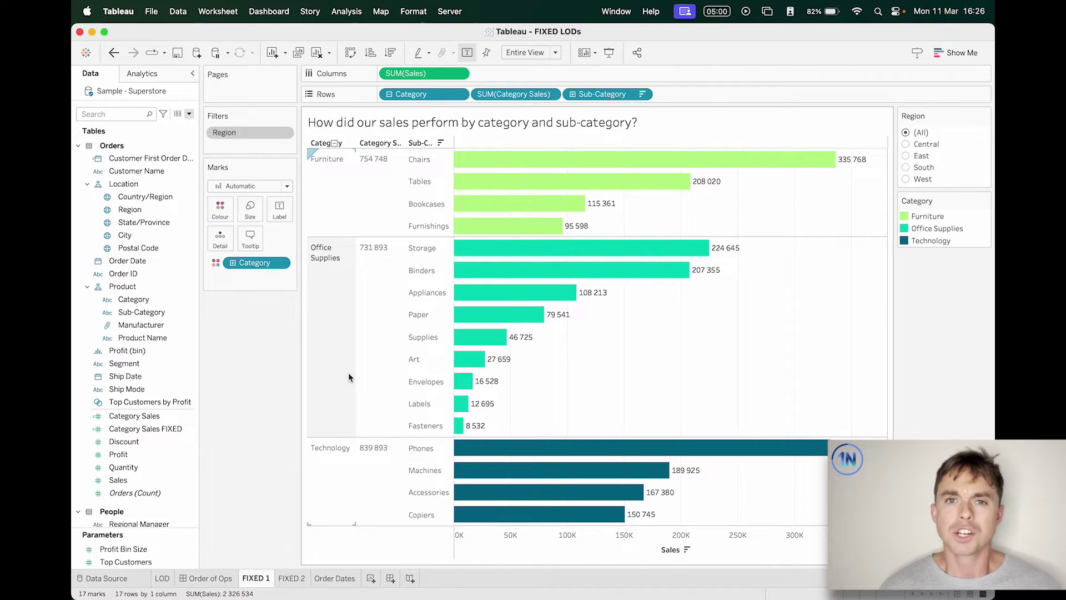
Step: Glance at the FIXED 2 cohort chart, then switch to the Order Dates sheet
click(290, 578)
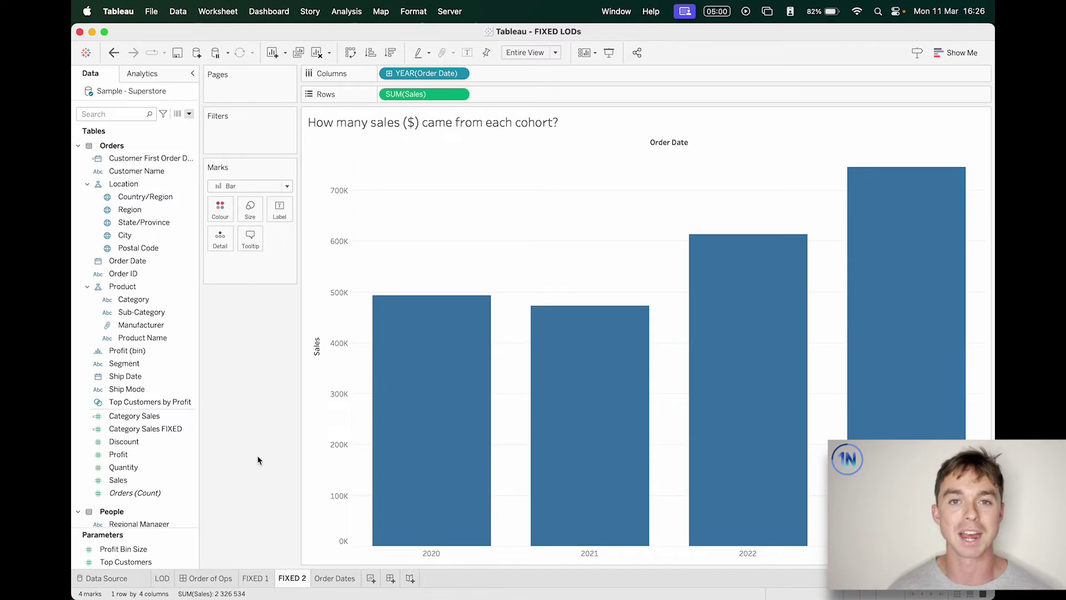
click(335, 577)
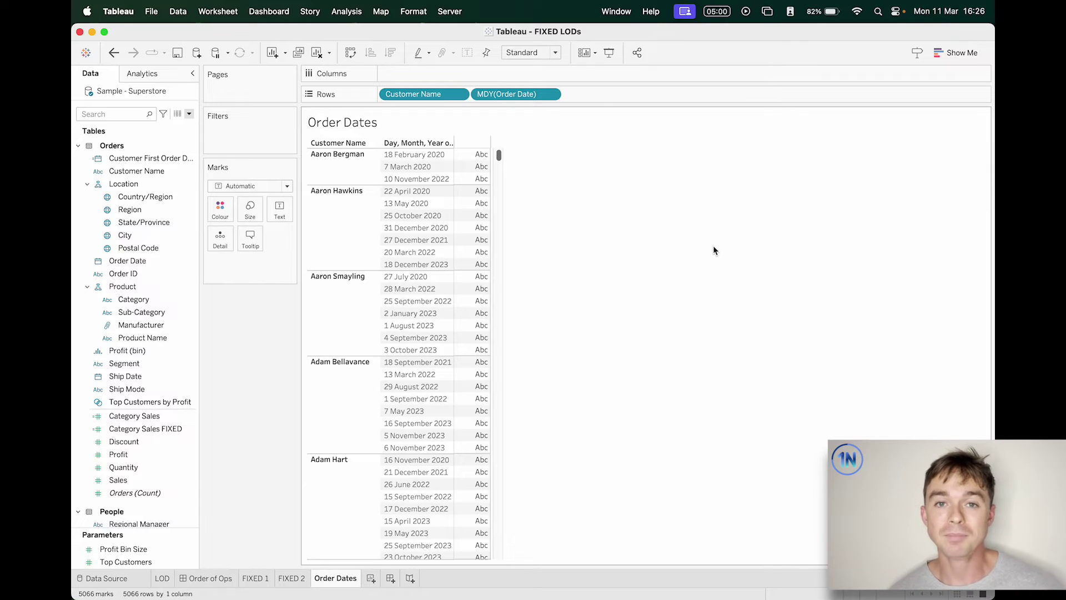
drag(383, 152, 448, 228)
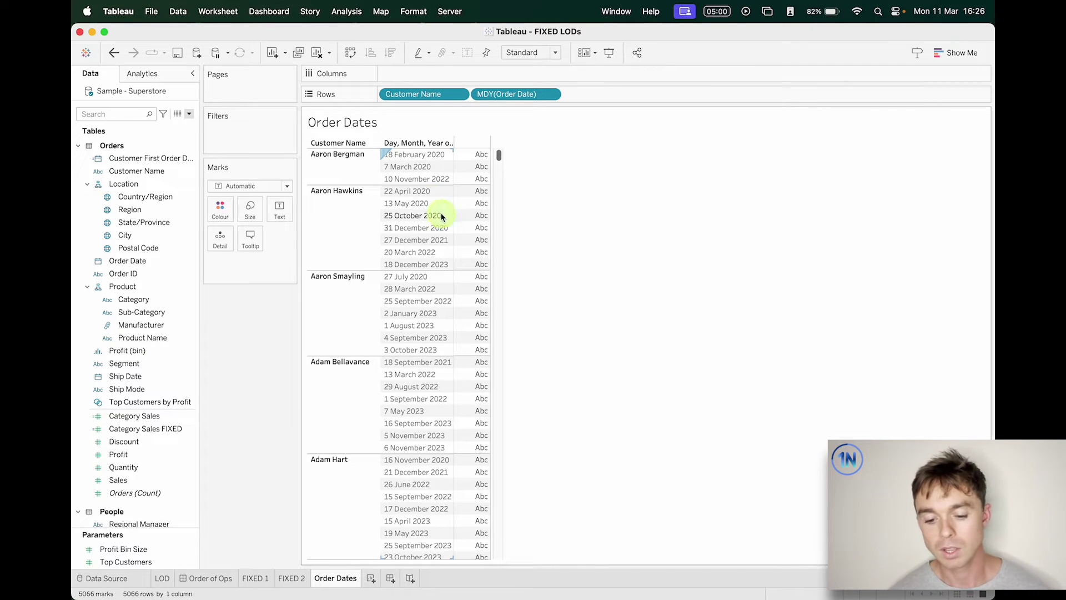
click(401, 193)
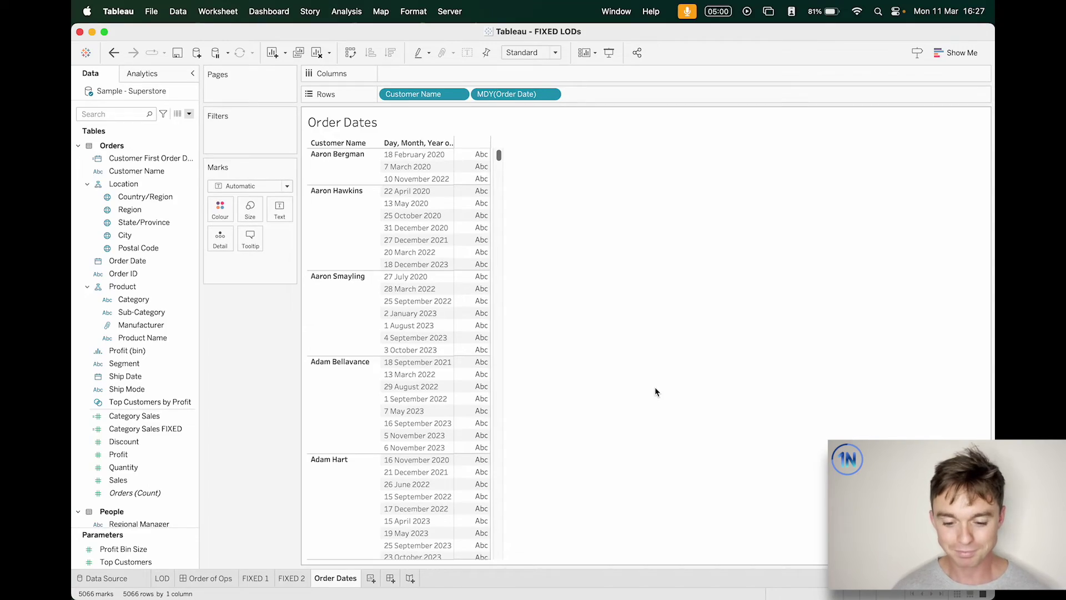
key(super+shift+a)
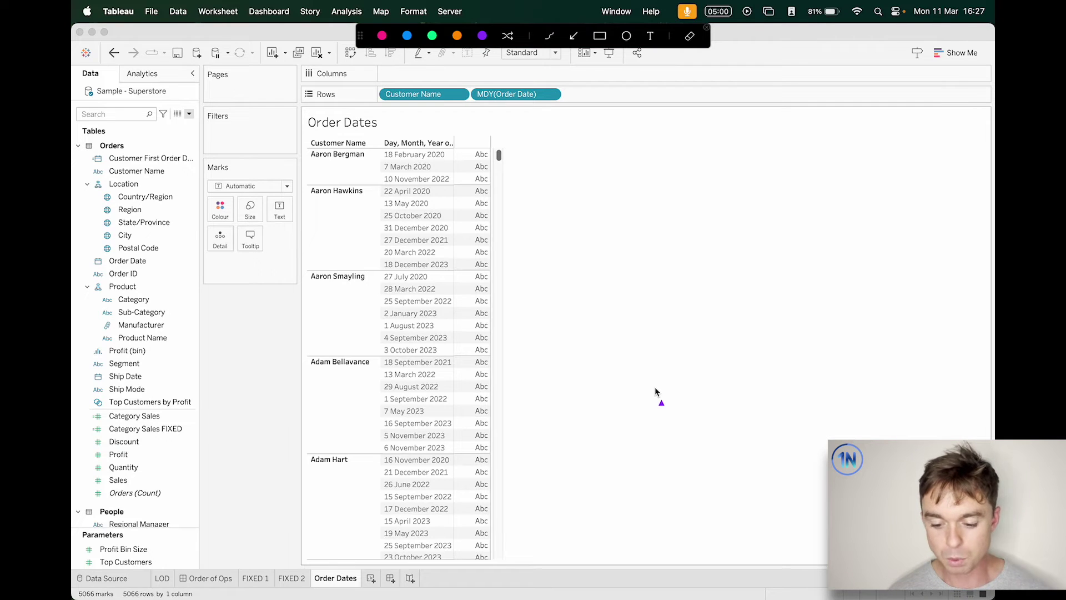
drag(555, 151, 454, 154)
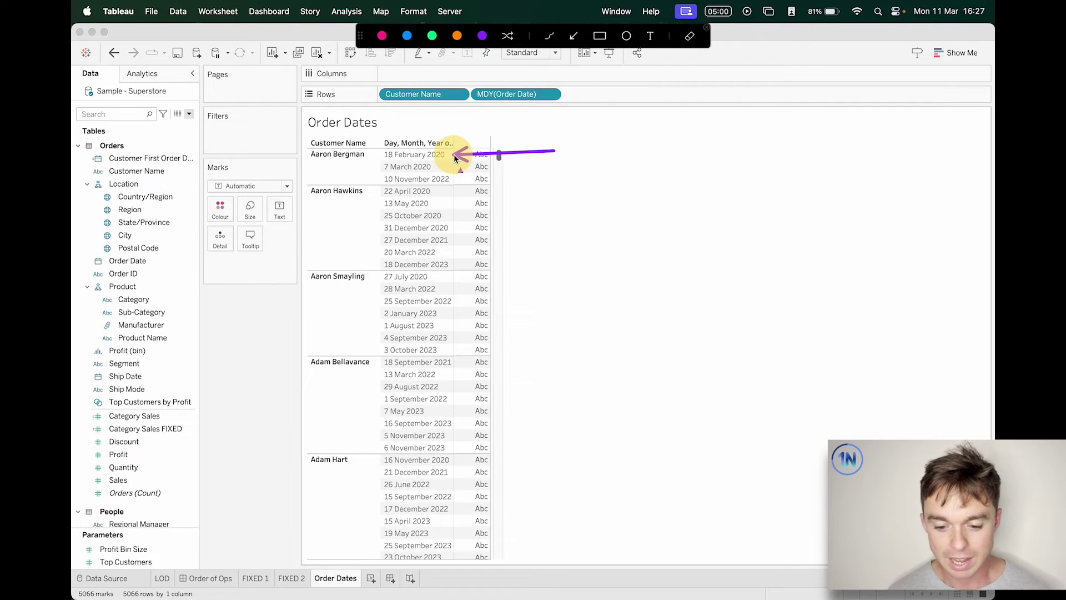
drag(555, 191, 444, 193)
drag(541, 276, 431, 276)
drag(545, 364, 453, 364)
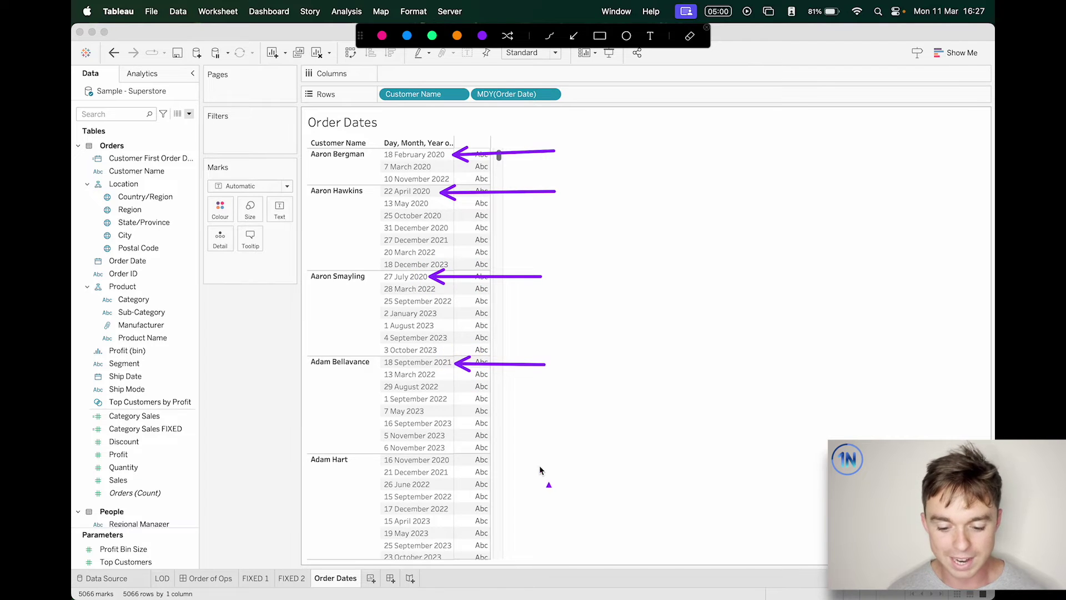
drag(534, 457, 454, 458)
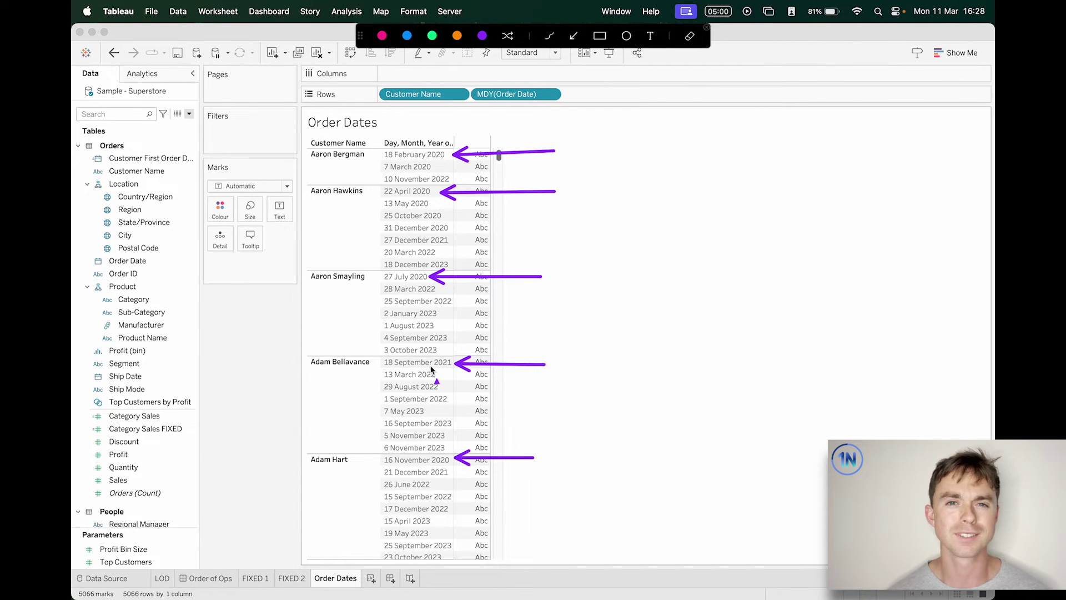
key(Escape)
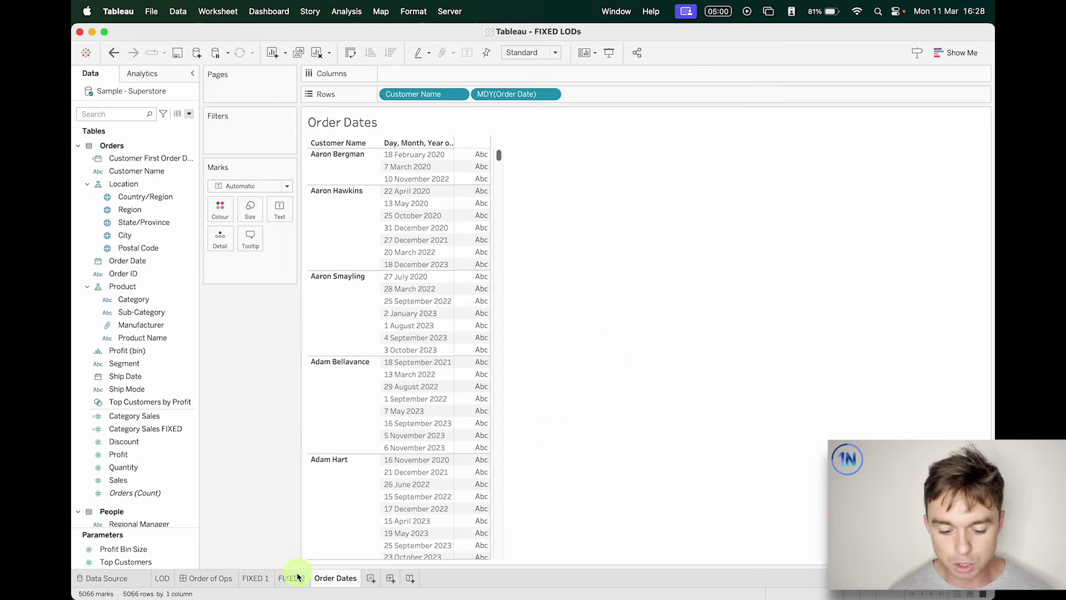
click(293, 578)
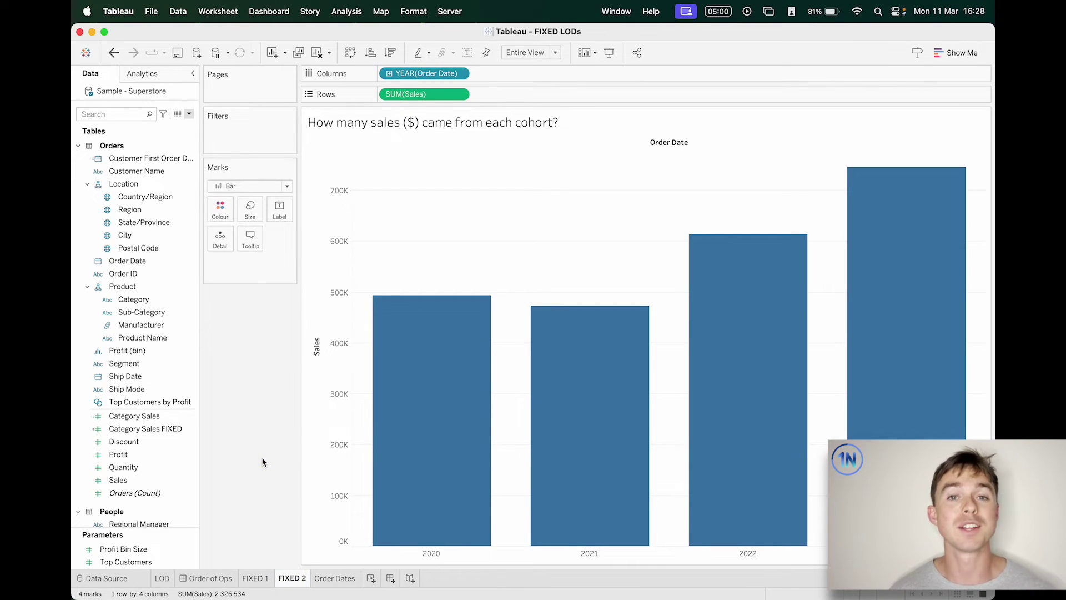
Step: Write { FIXED [Customer Name] : MIN([Order Date]) } as the new Cohort (YEARS) calculated field
click(189, 113)
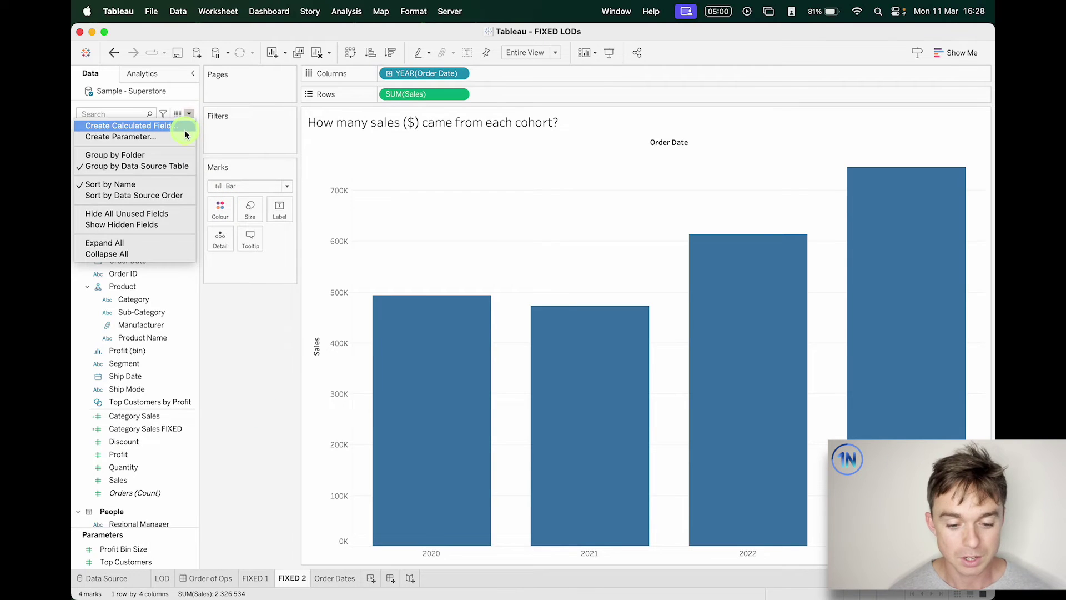
click(184, 127)
text(Ch)
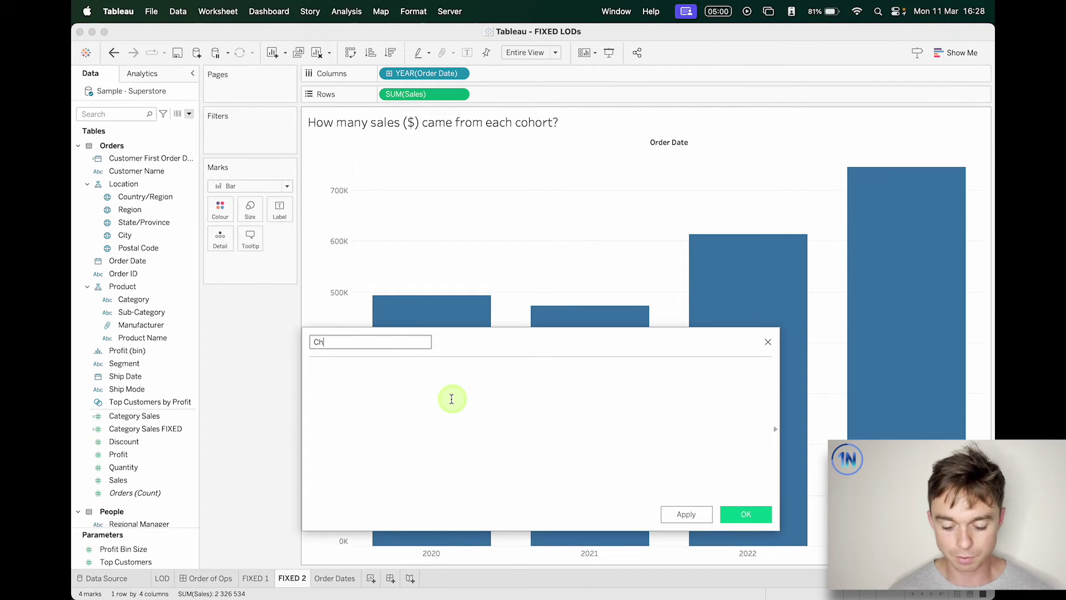
text(ohort (YEARS)
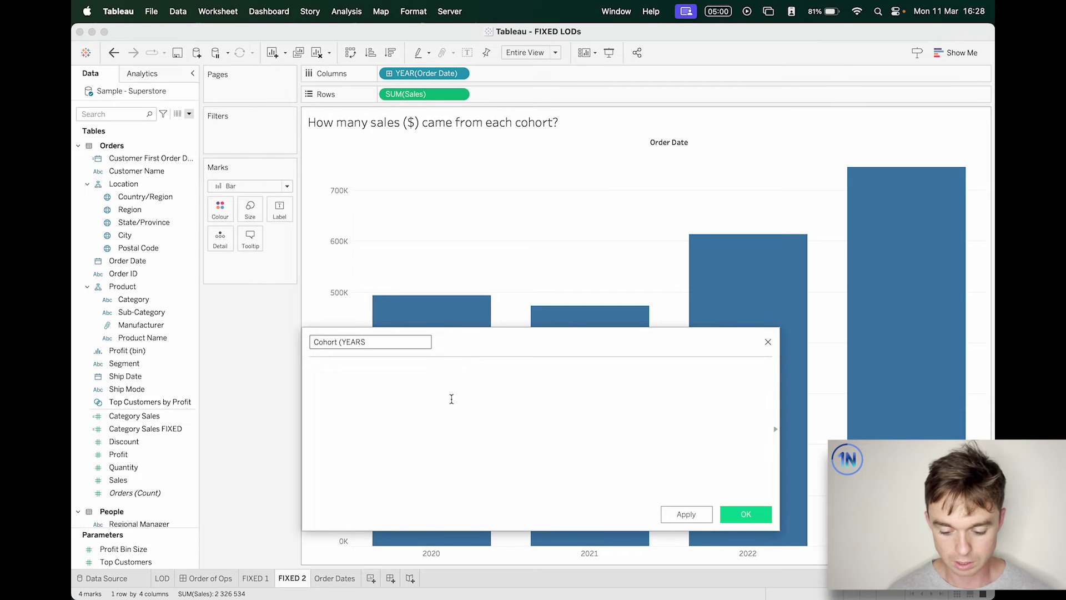
text({ FIXED)
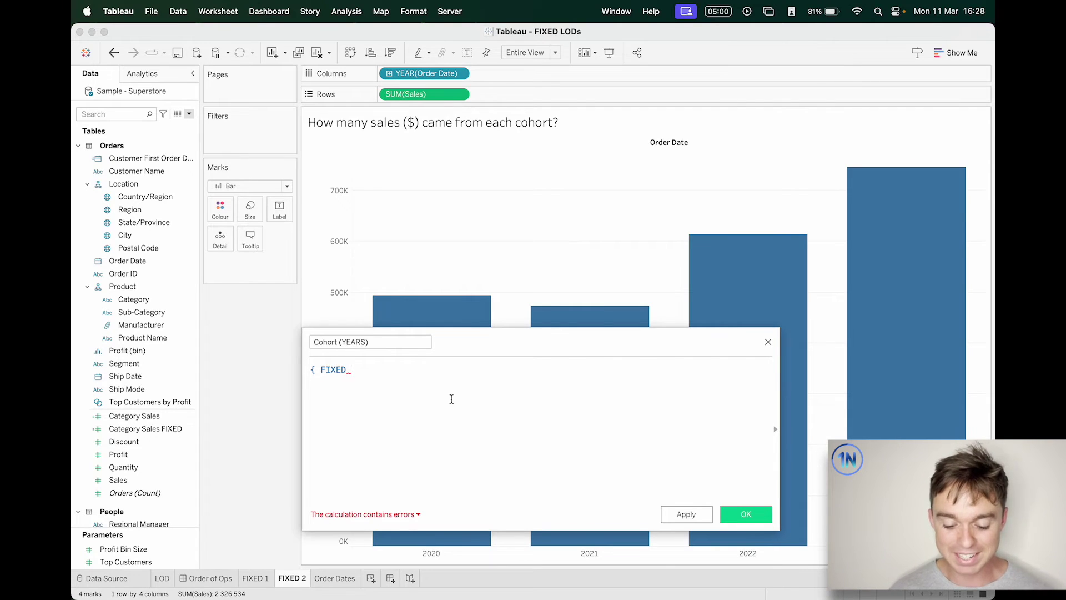
text(ord)
key(Return)
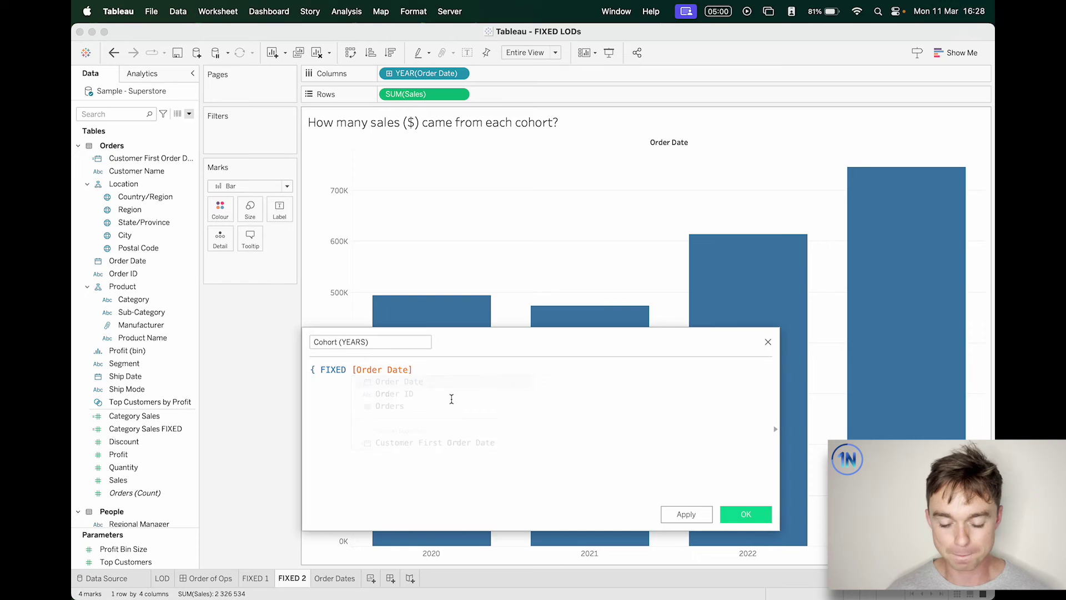
key(BackSpace)
key(BackSpace)
key(BackSpace)
text(Cust)
double_click(451, 398)
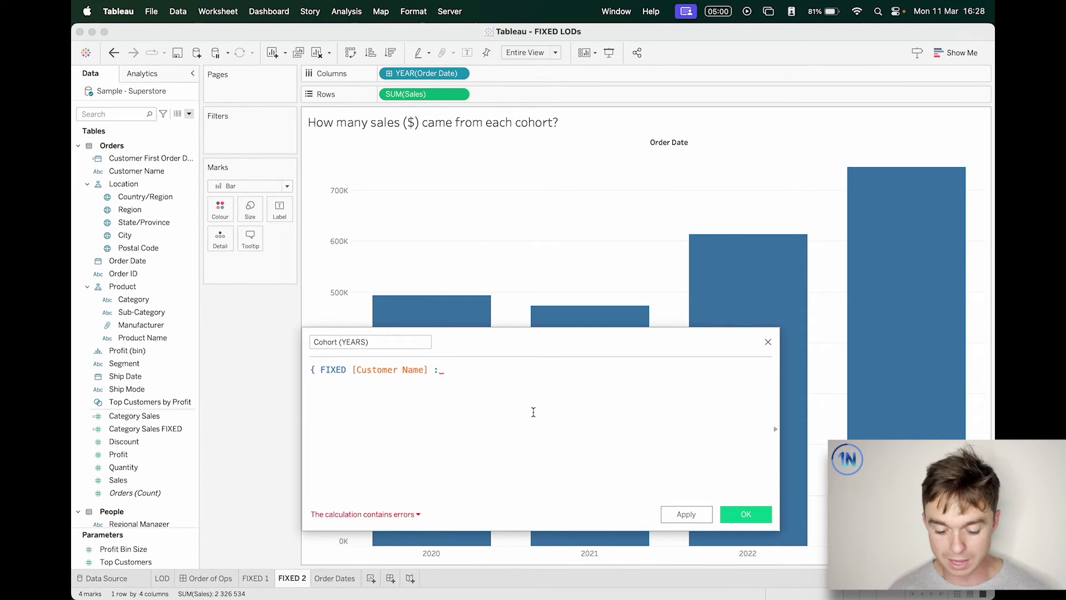
text(: MIN([O)
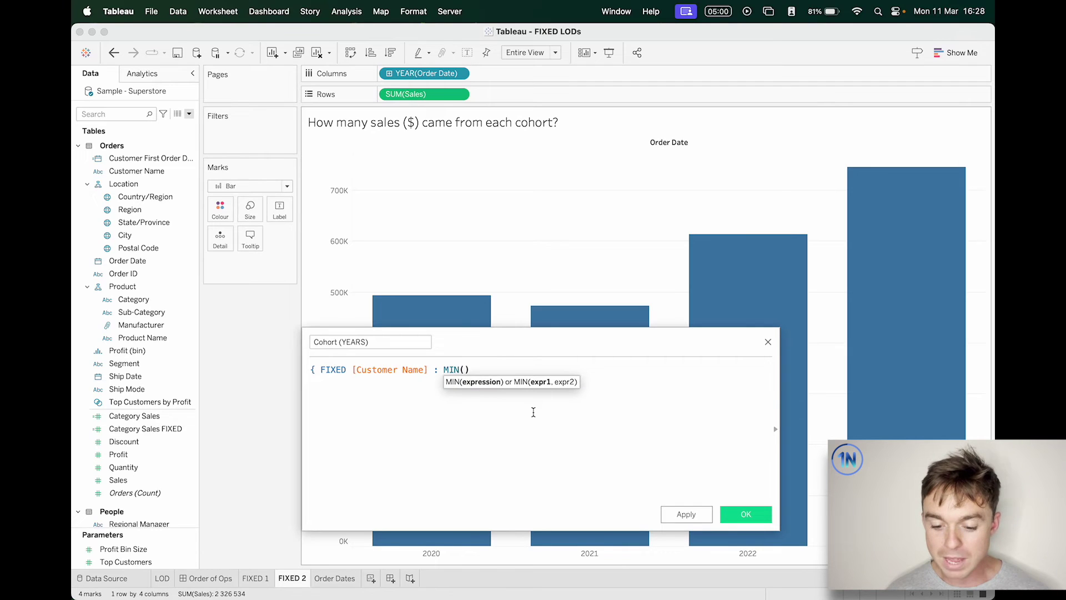
text(rder)
key(Return)
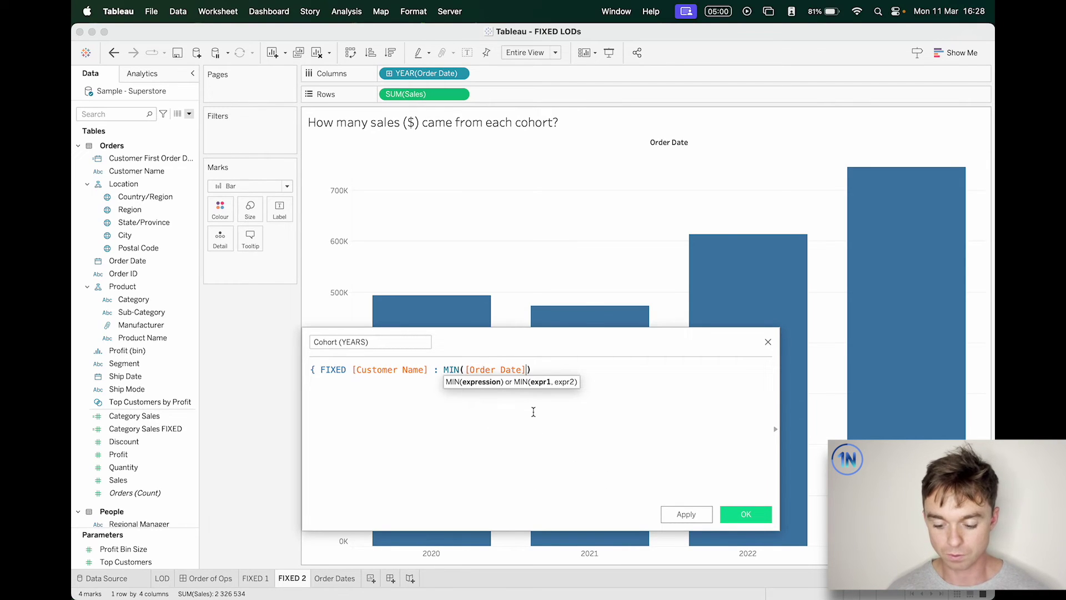
text())
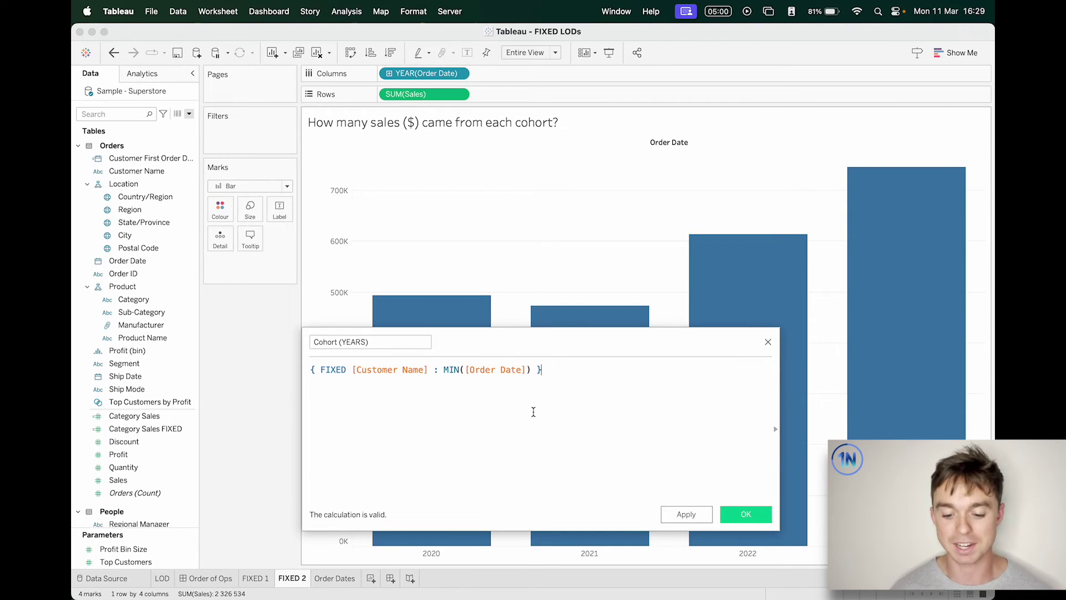
Step: Rewrite Cohort (YEARS) as { FIXED [Customer Name] : MIN(YEAR([Order Date])) } and save the field
click(537, 441)
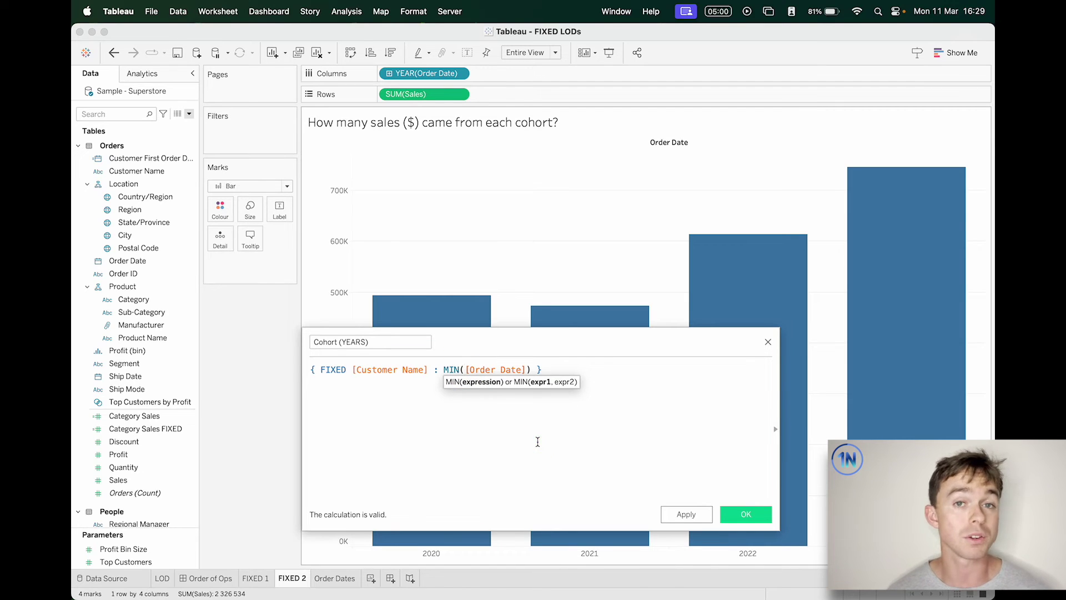
text(YEAR()
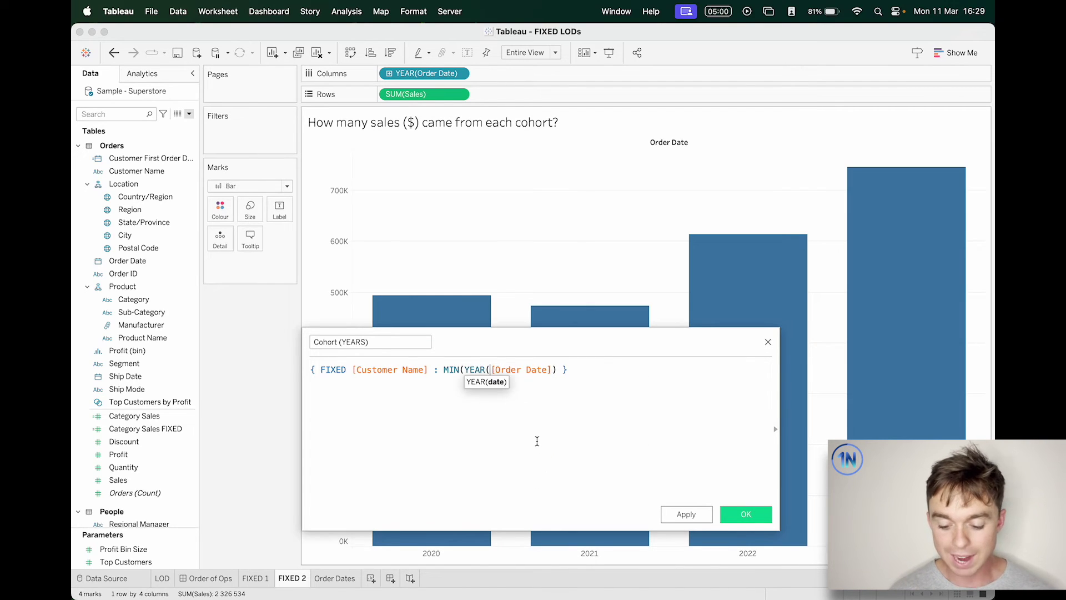
text()))
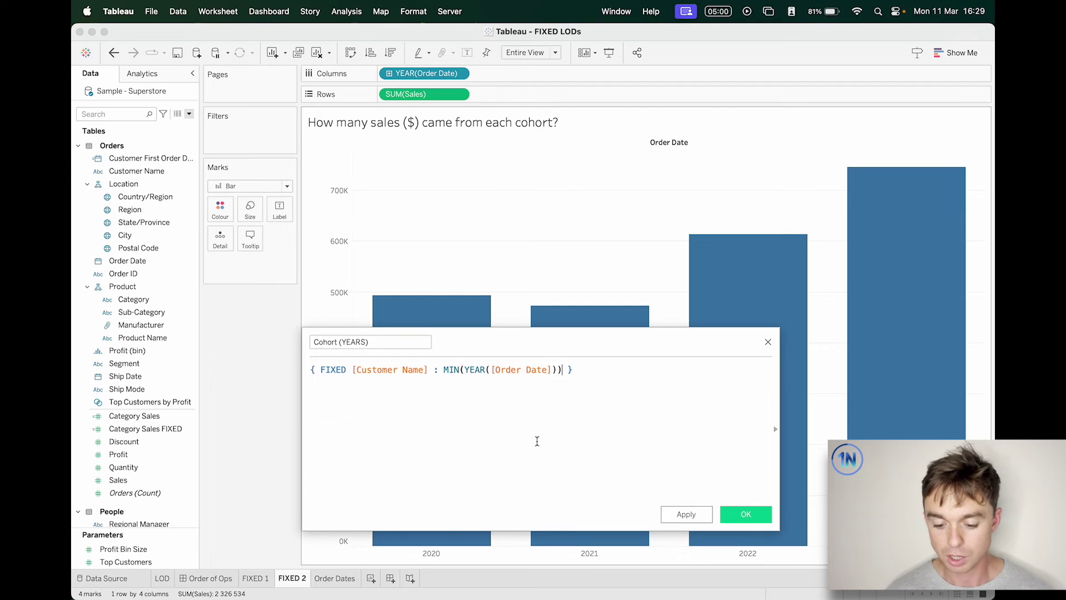
click(436, 366)
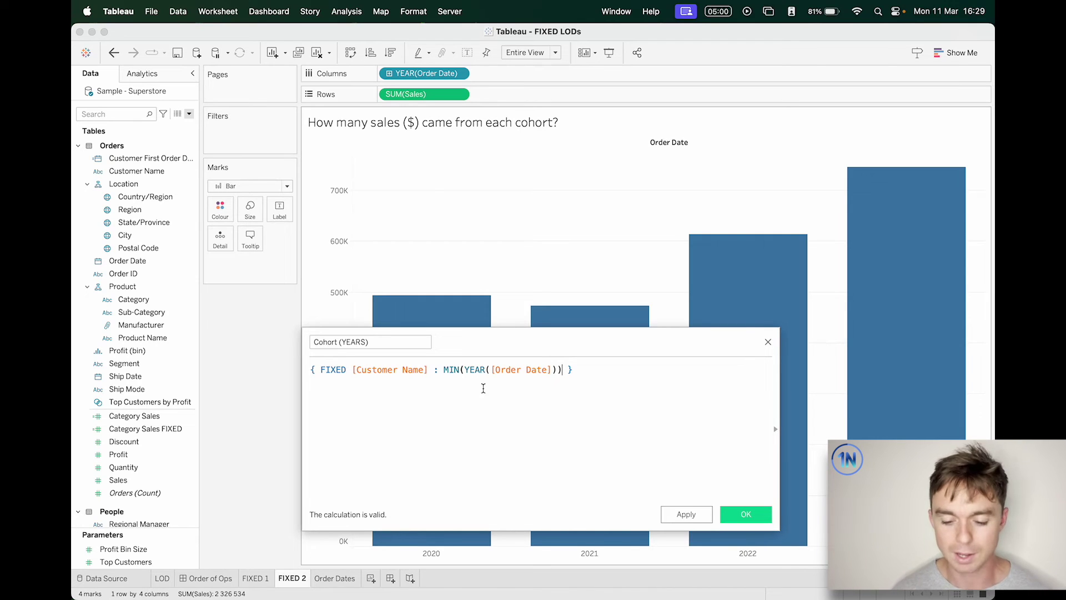
click(744, 515)
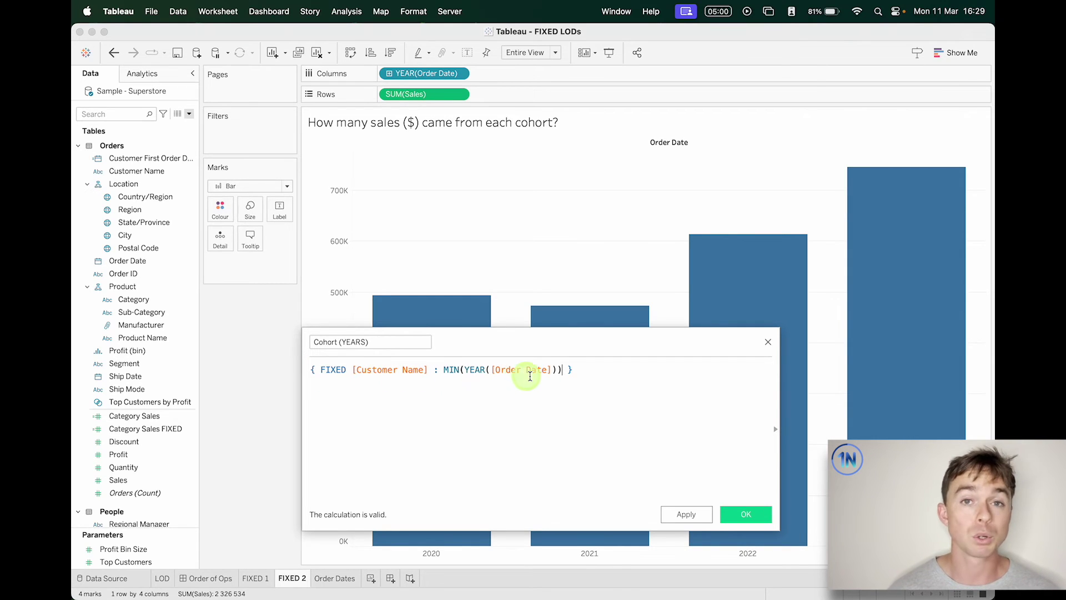
click(574, 369)
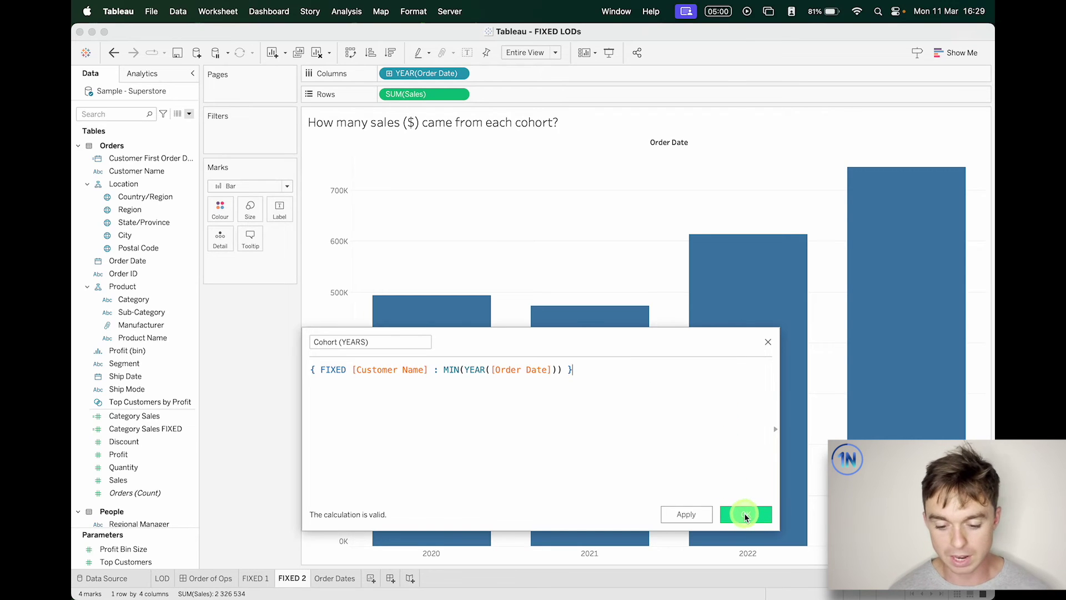
click(745, 515)
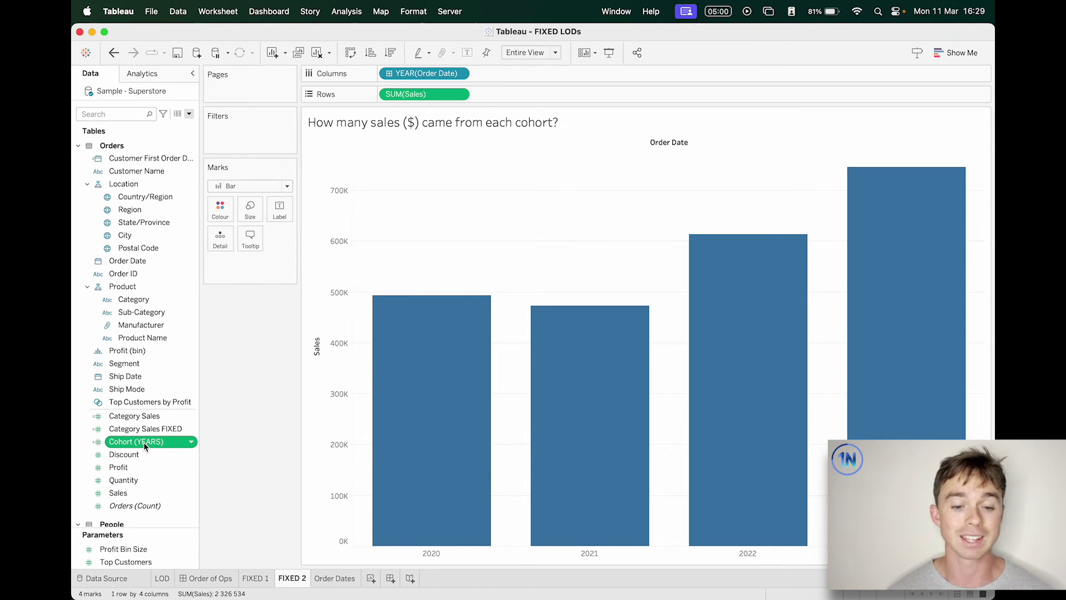
Step: Make Cohort (YEARS) a dimension and colour the yearly sales bars by it
drag(144, 444, 148, 341)
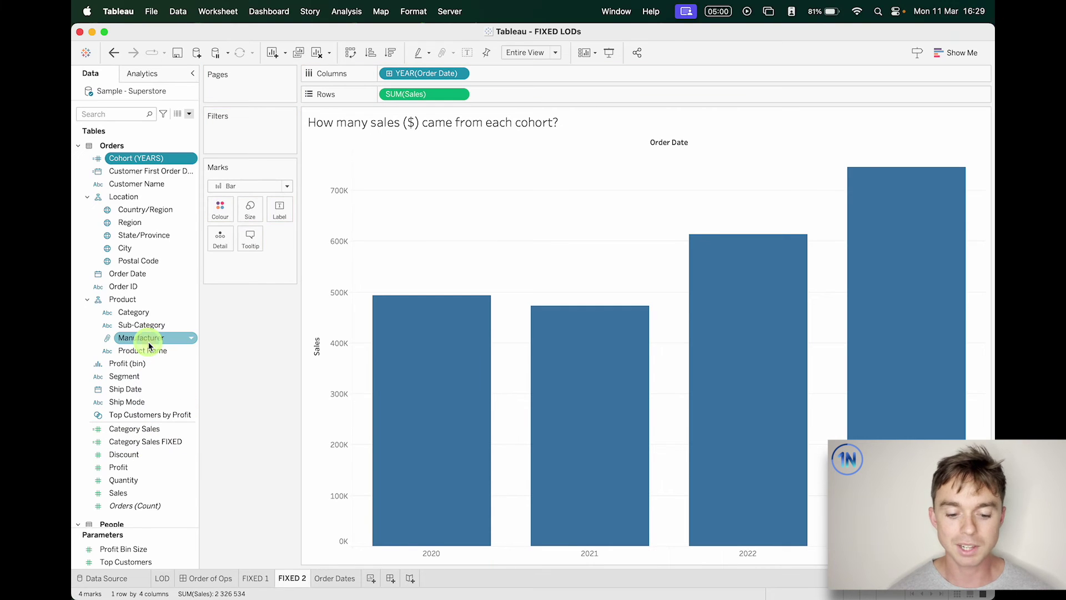
click(140, 159)
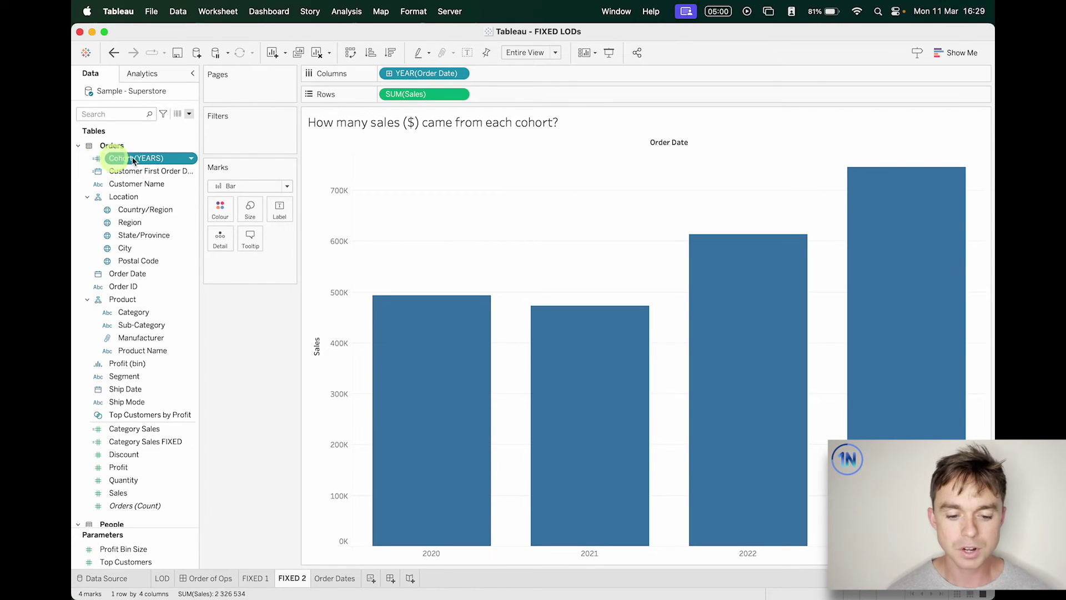
drag(142, 158, 227, 210)
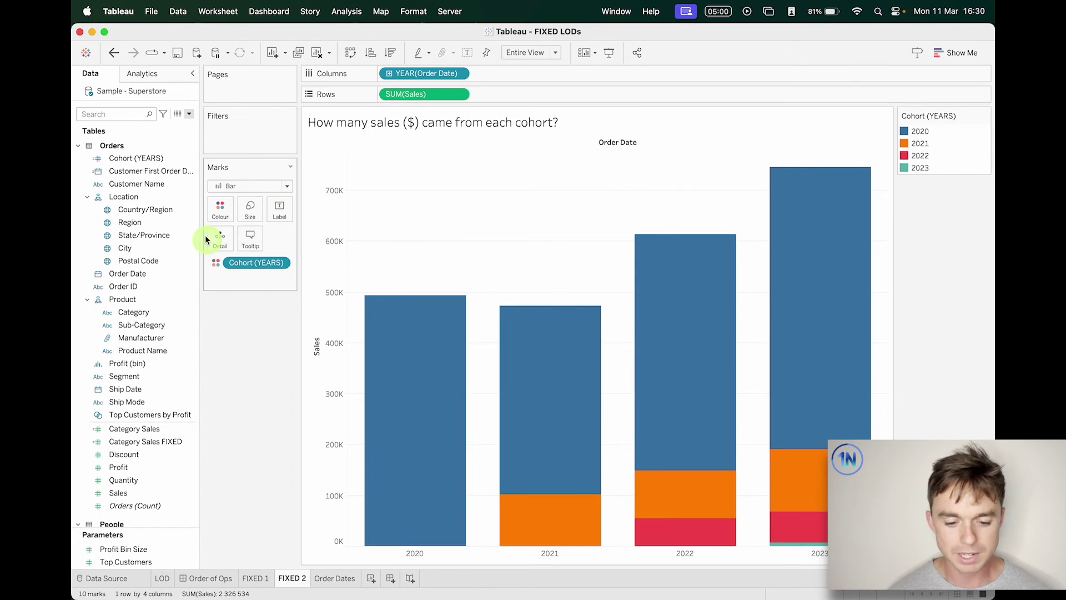
Step: Try changing Cohort (YEARS) to a Date data type, then undo the change
click(96, 160)
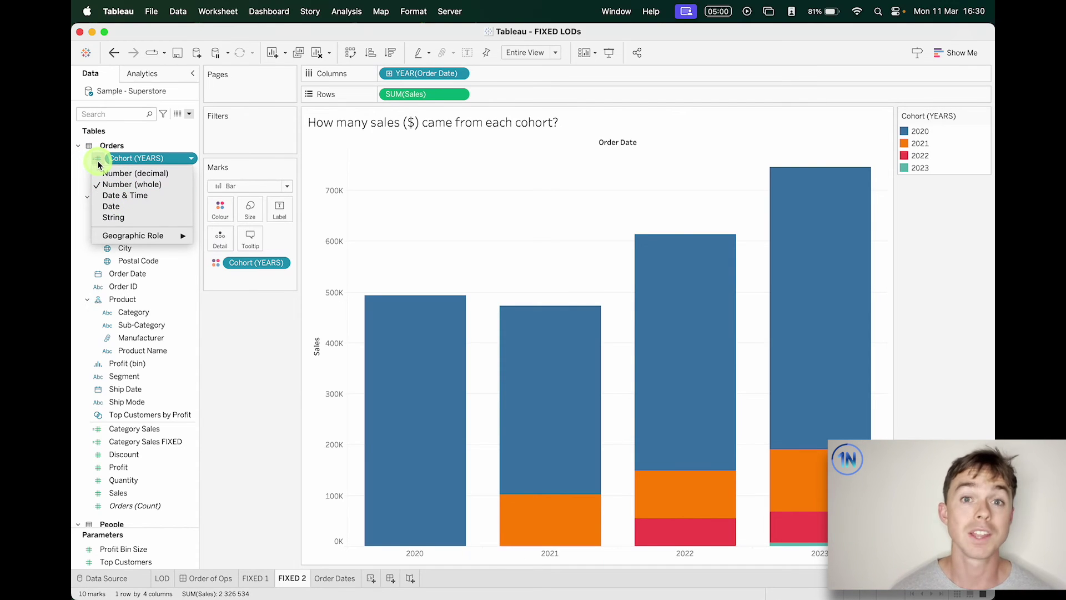
click(127, 207)
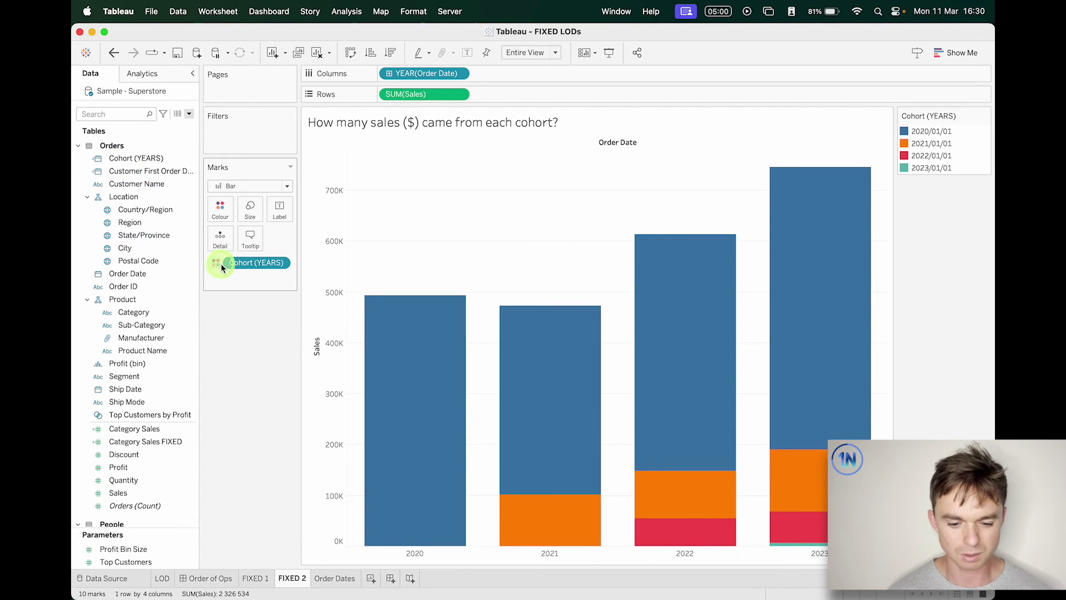
key(super+z)
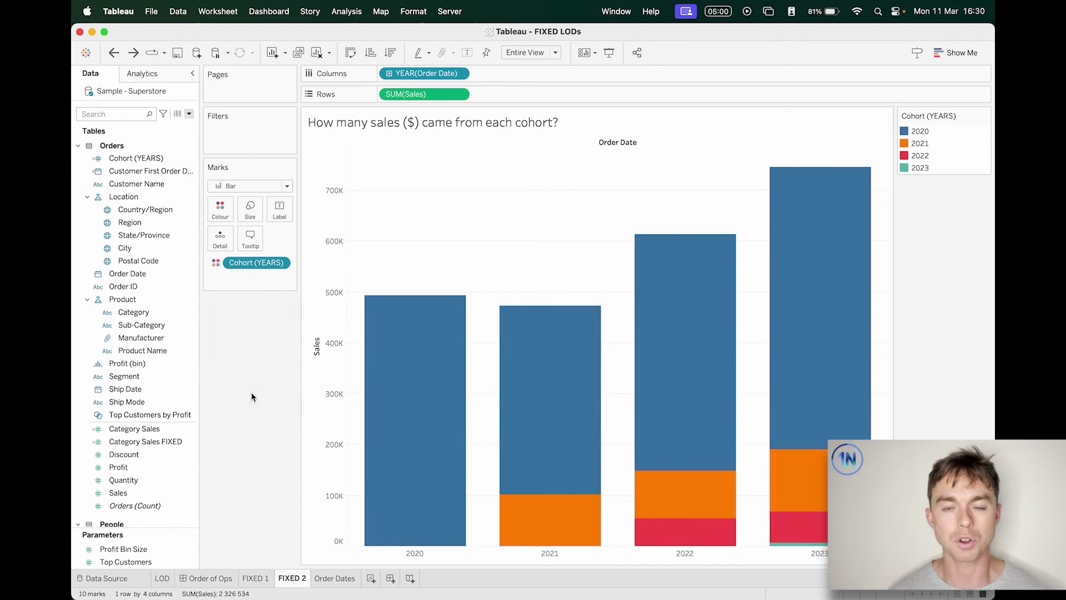
click(932, 142)
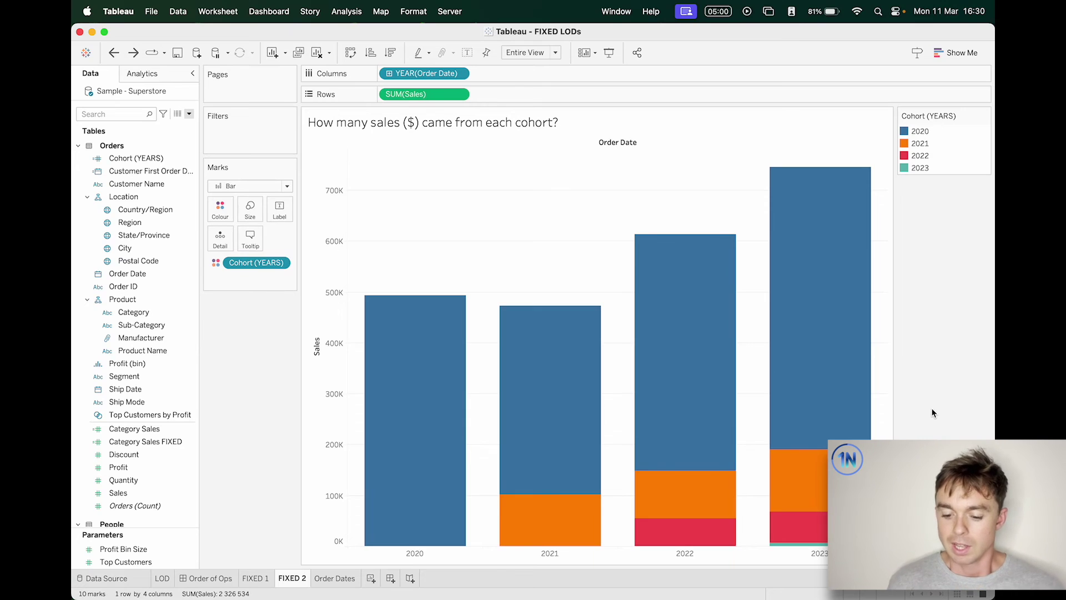
mouse_move(848, 321)
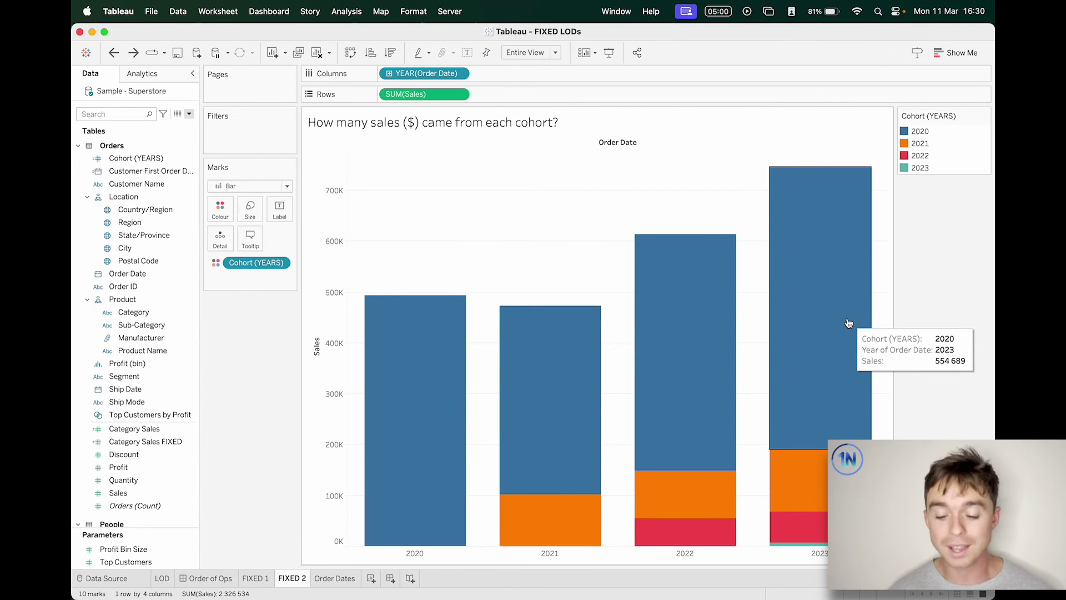
mouse_move(411, 430)
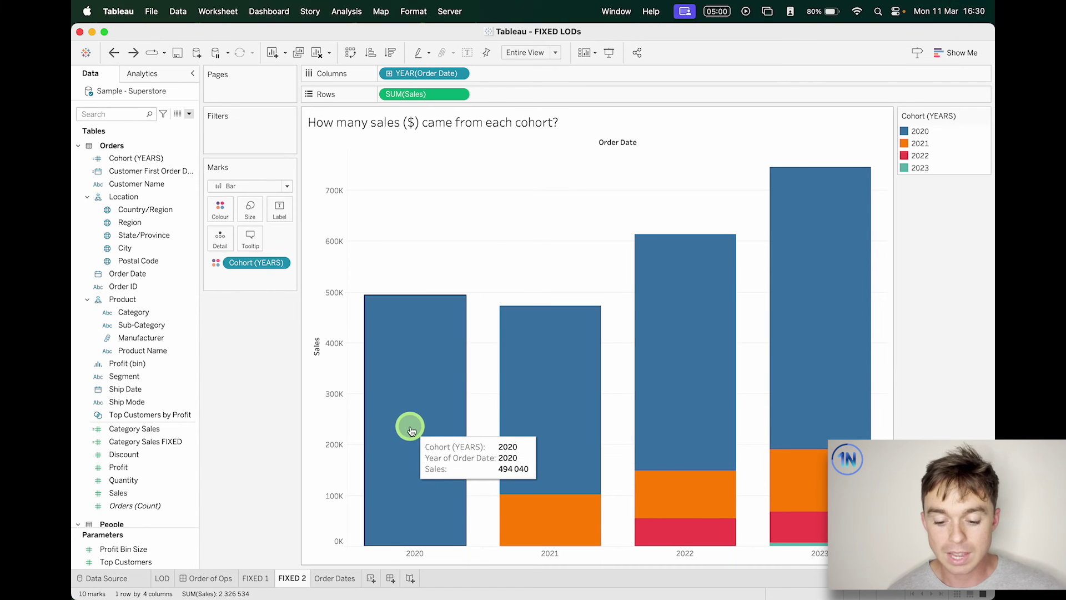
mouse_move(571, 443)
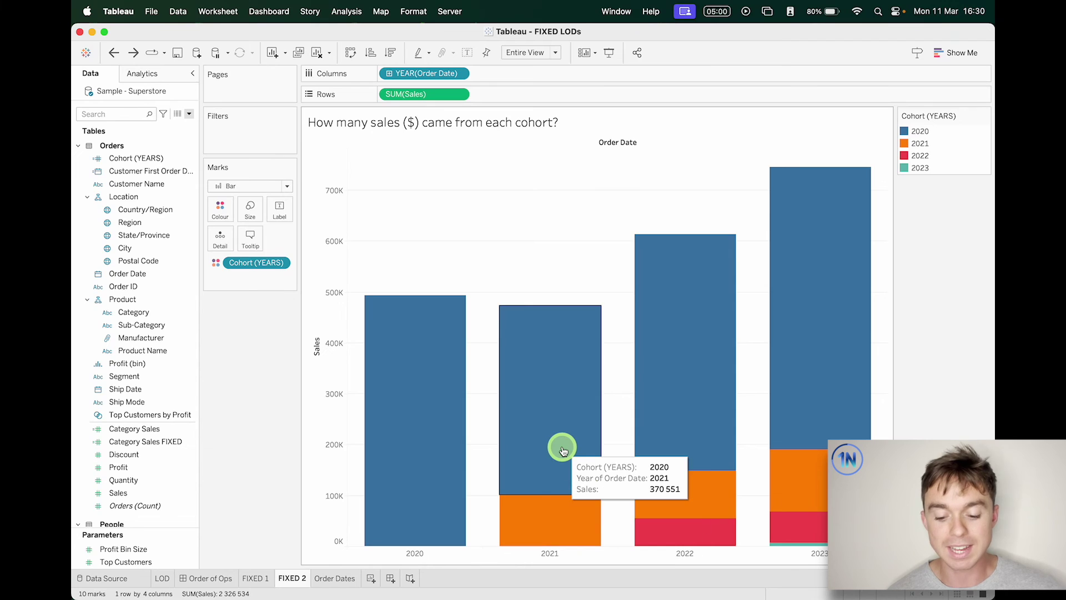
mouse_move(559, 549)
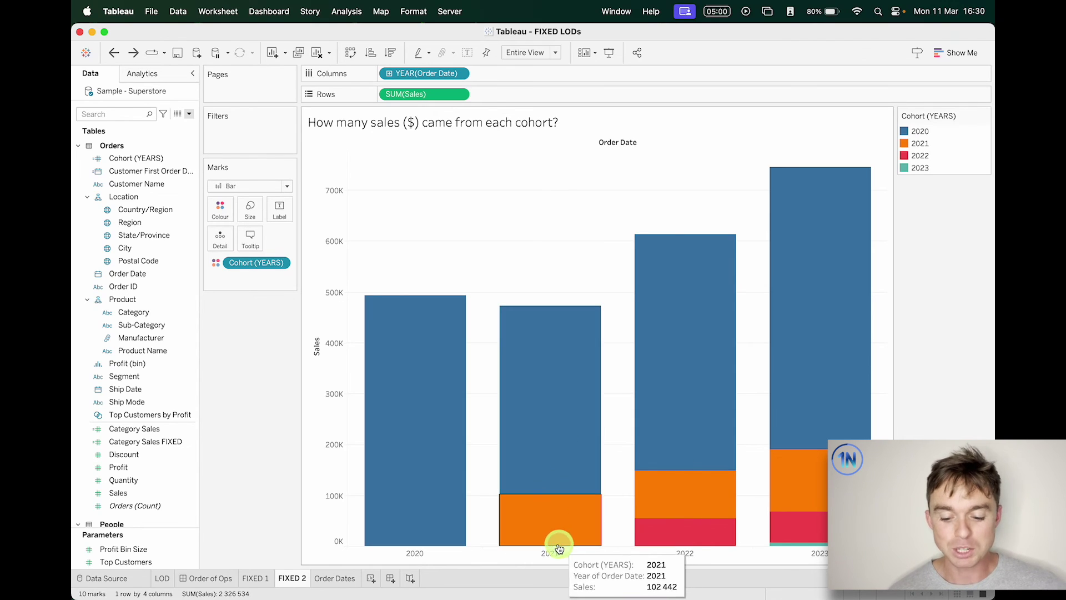